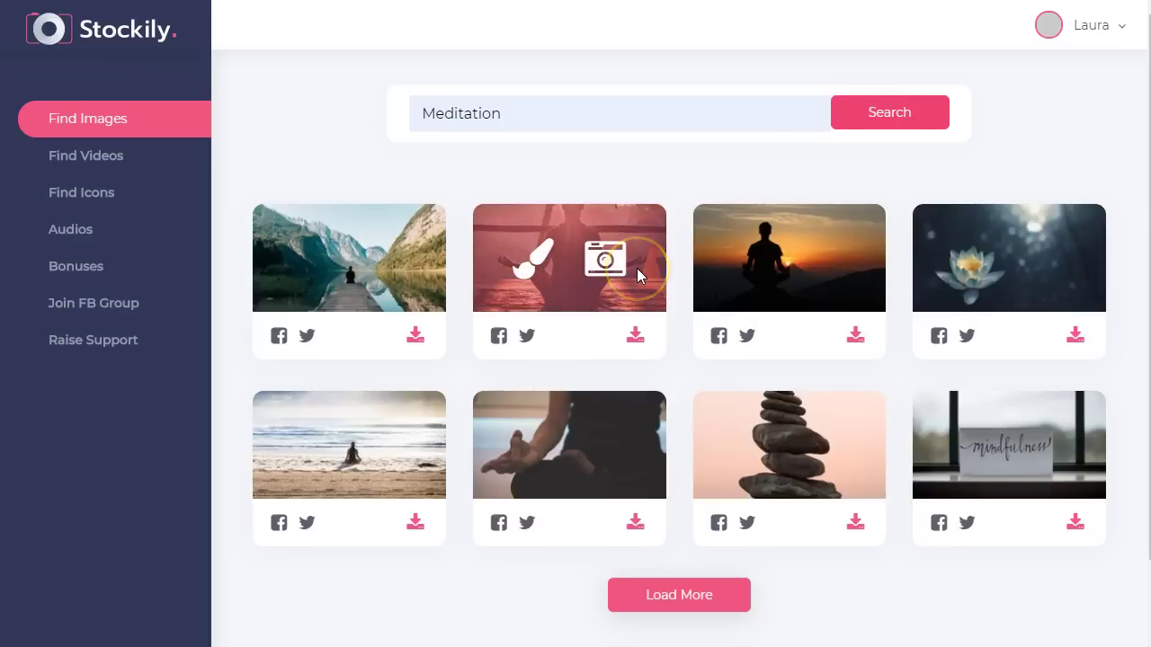
Open the lotus flower image from the Meditation results in the photo editor and widen the editor window
mouse_move(381, 274)
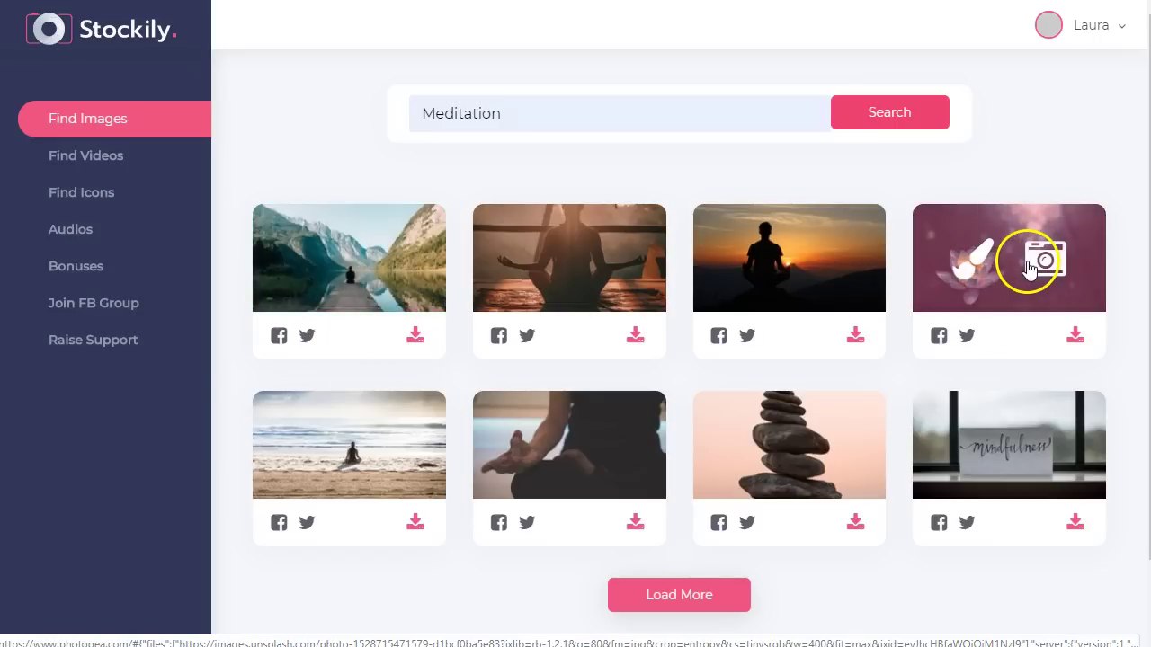
left_click(977, 267)
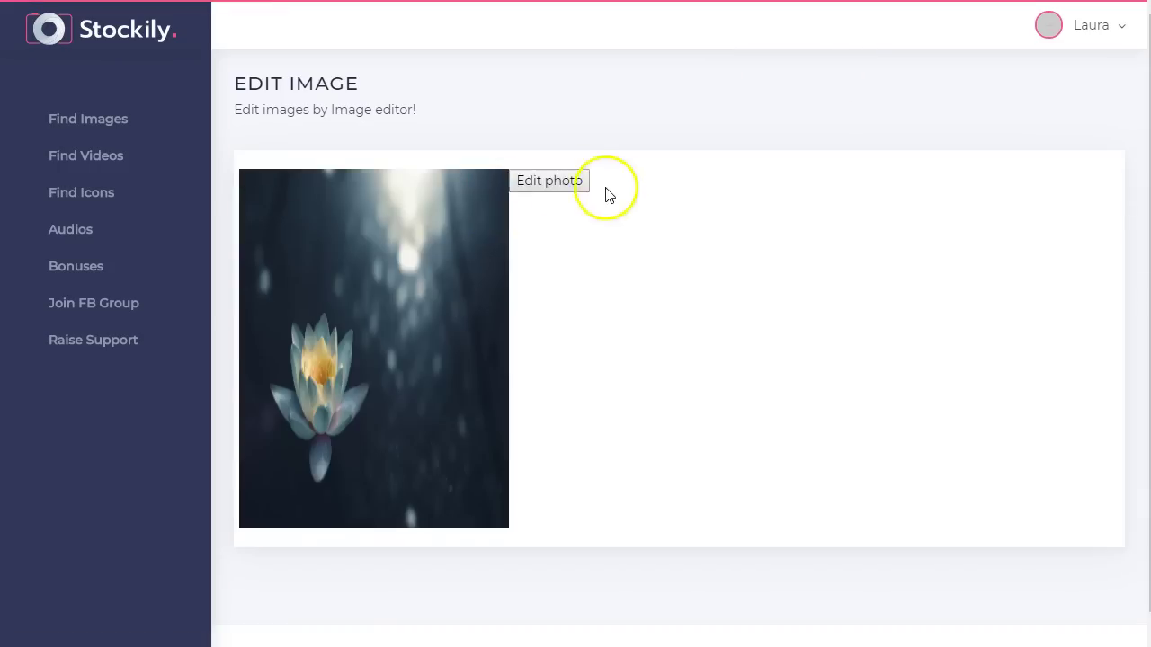
left_click(549, 181)
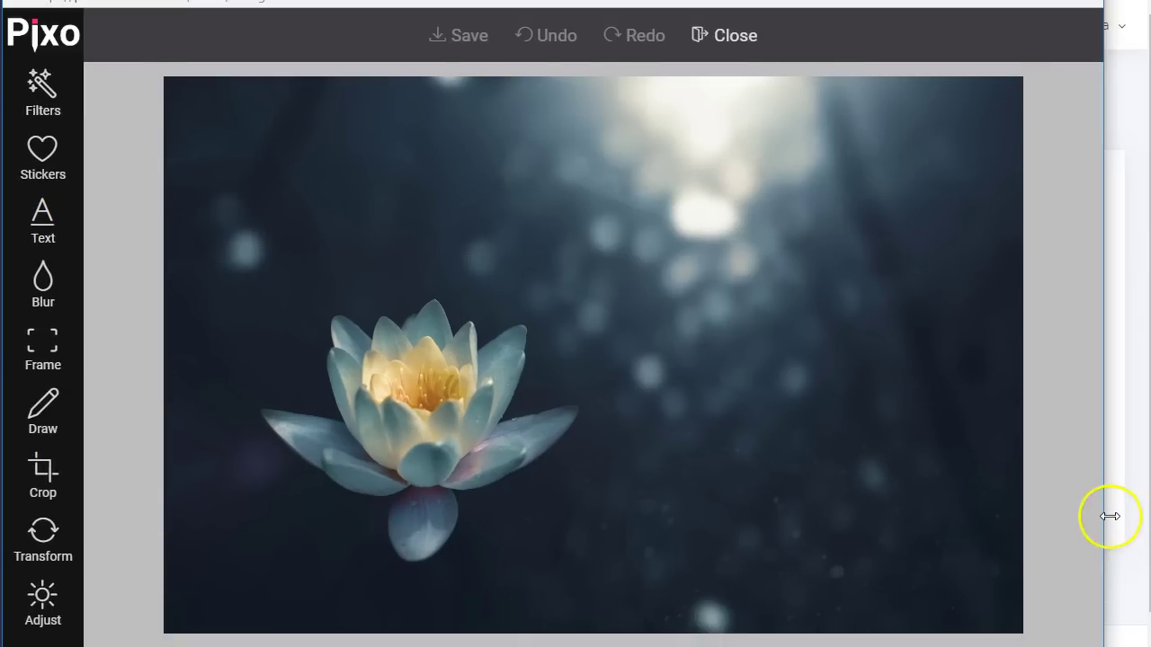
left_click_drag(1108, 515, 1150, 513)
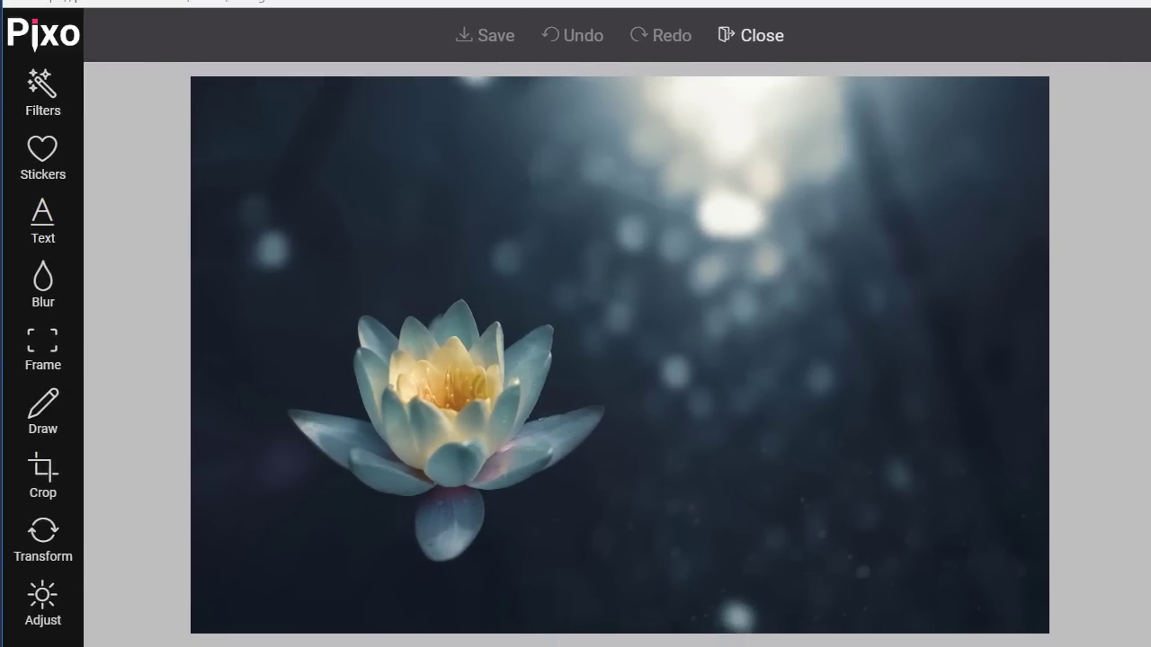
Try the Amarok, Larc and Autumn filters on the lotus photo and apply the Natural filter
left_click(43, 94)
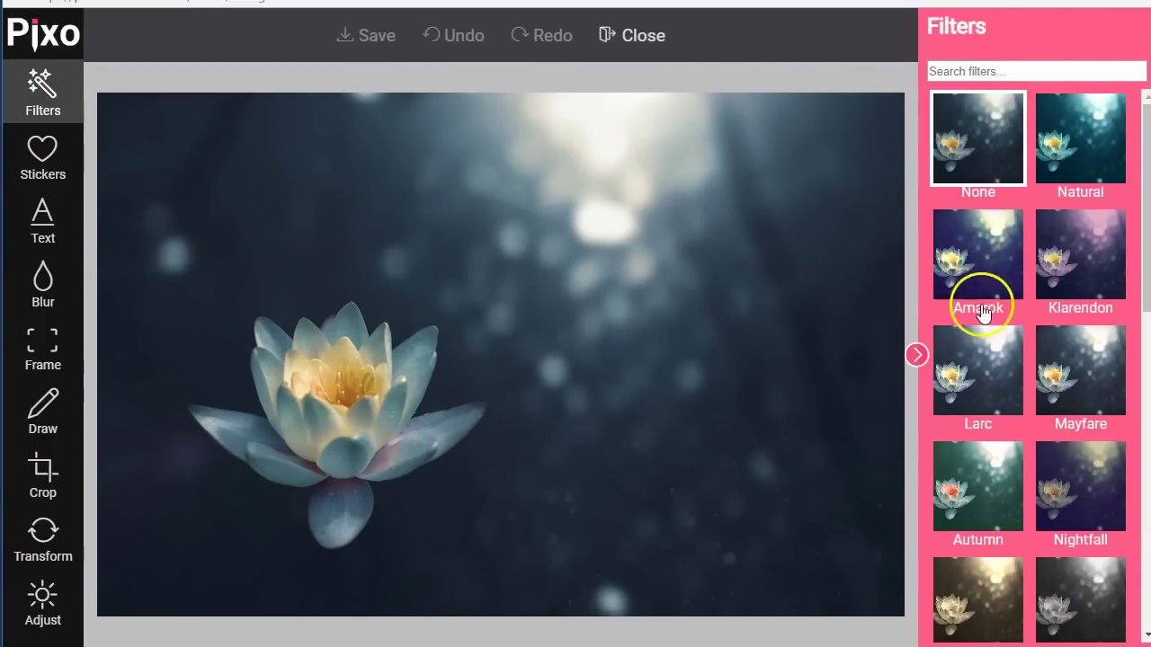
left_click(987, 251)
left_click(963, 404)
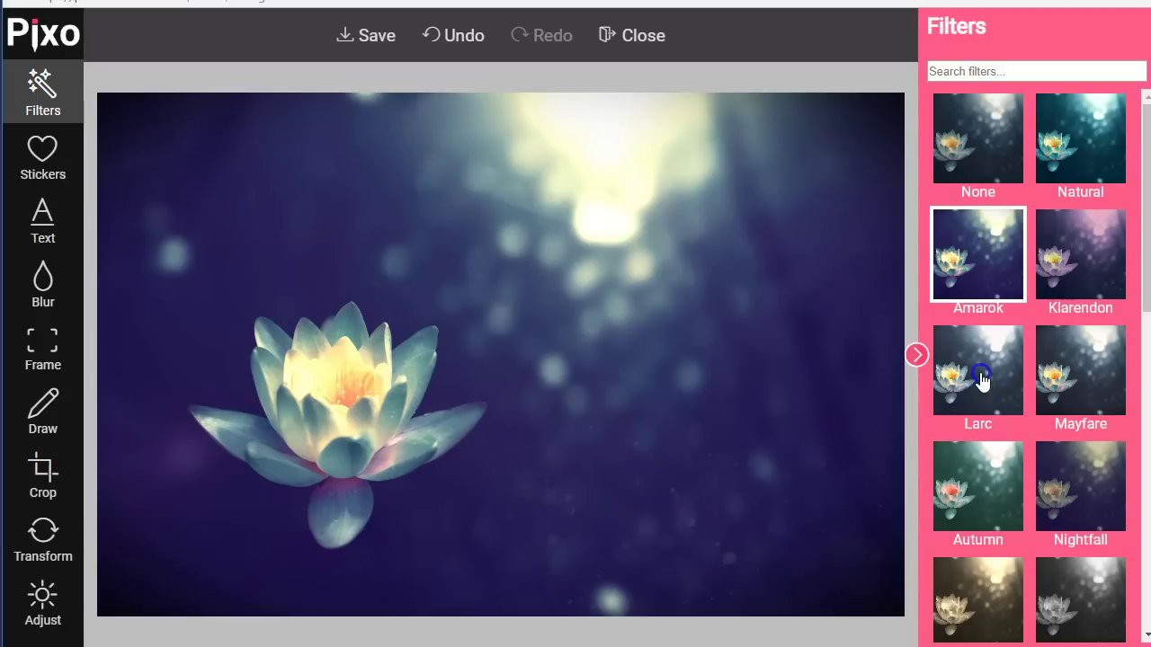
left_click(994, 502)
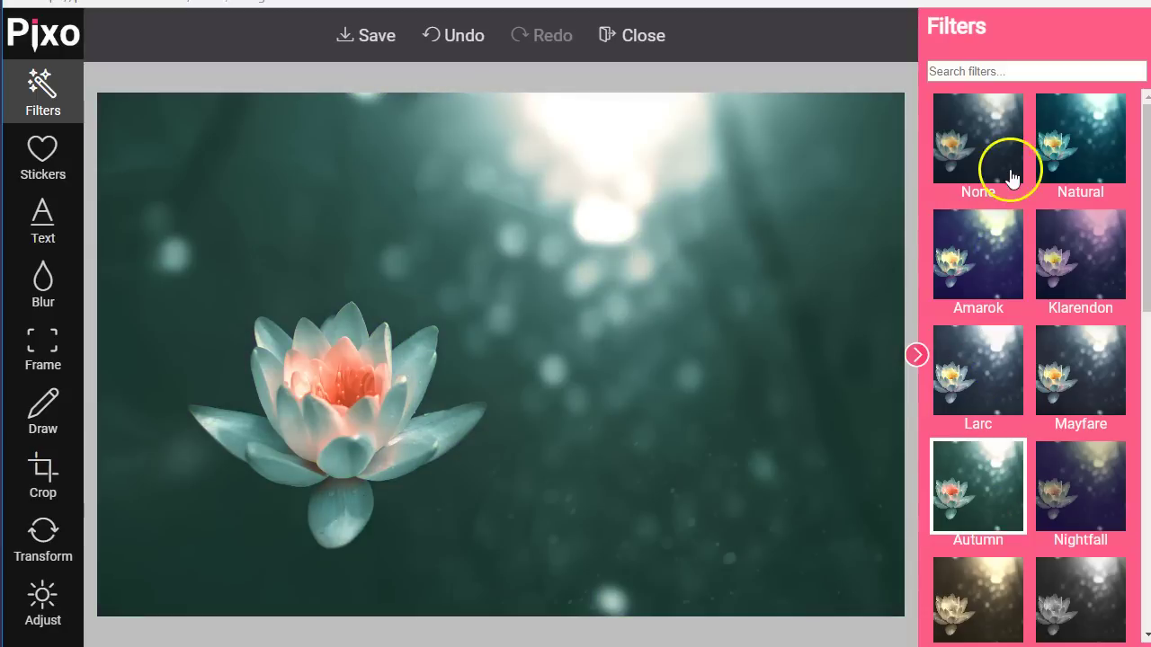
left_click(1056, 164)
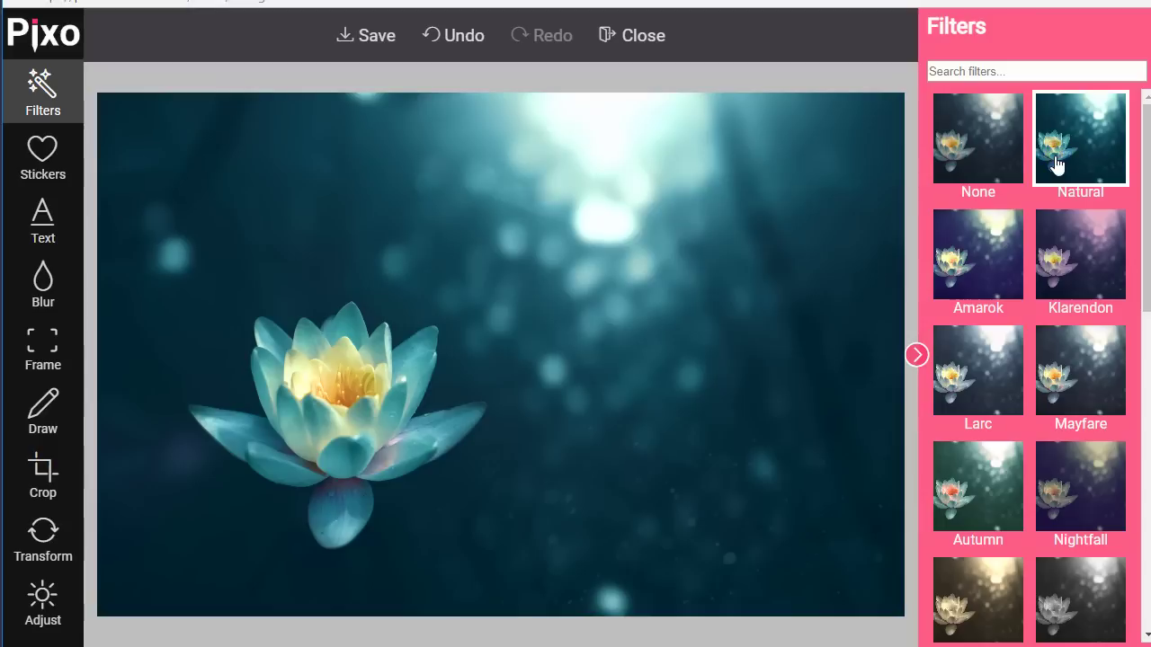
Enter "Todo fluye..." as the text for the photo and choose the Pacifico font
left_click(39, 155)
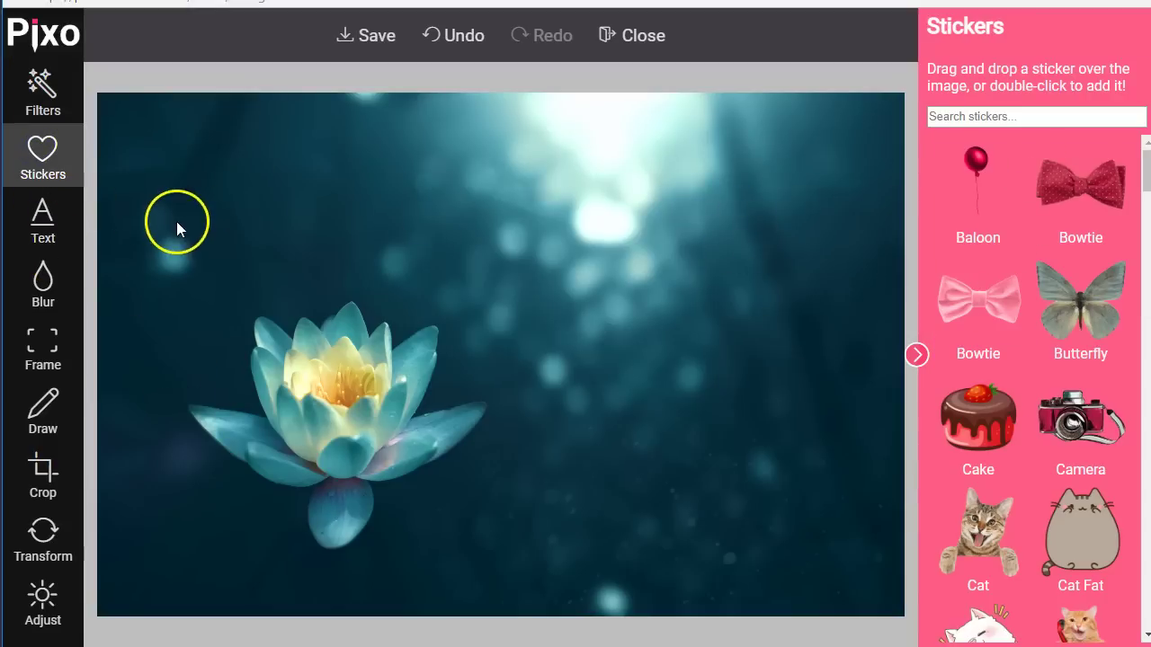
left_click(42, 217)
left_click(1047, 77)
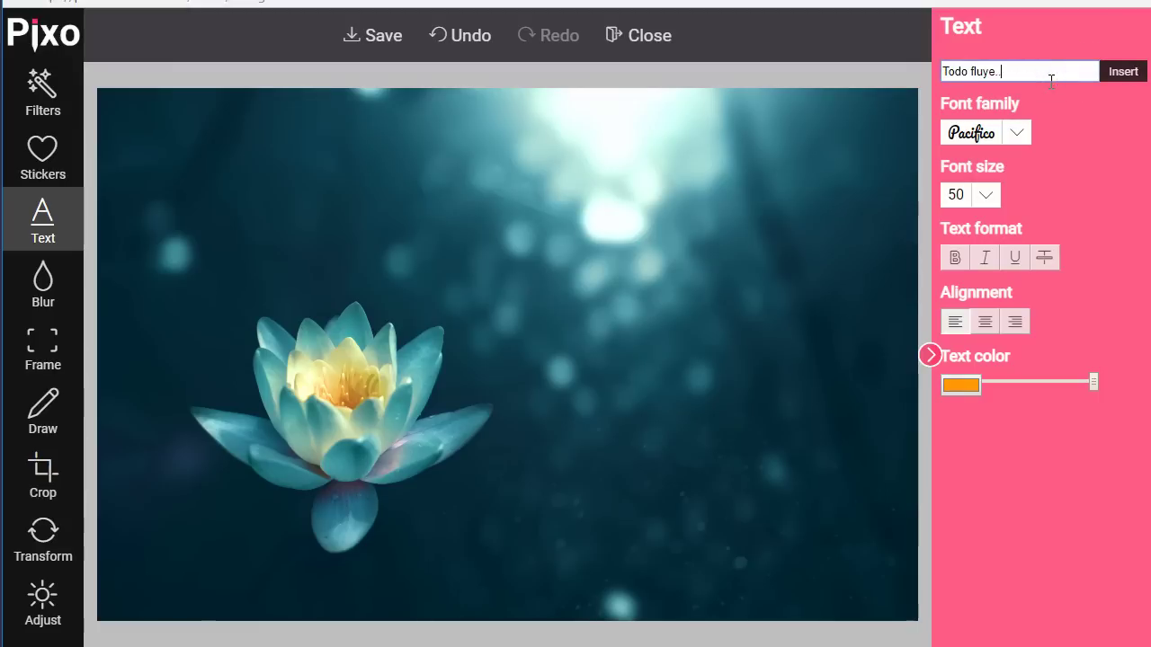
left_click(1014, 132)
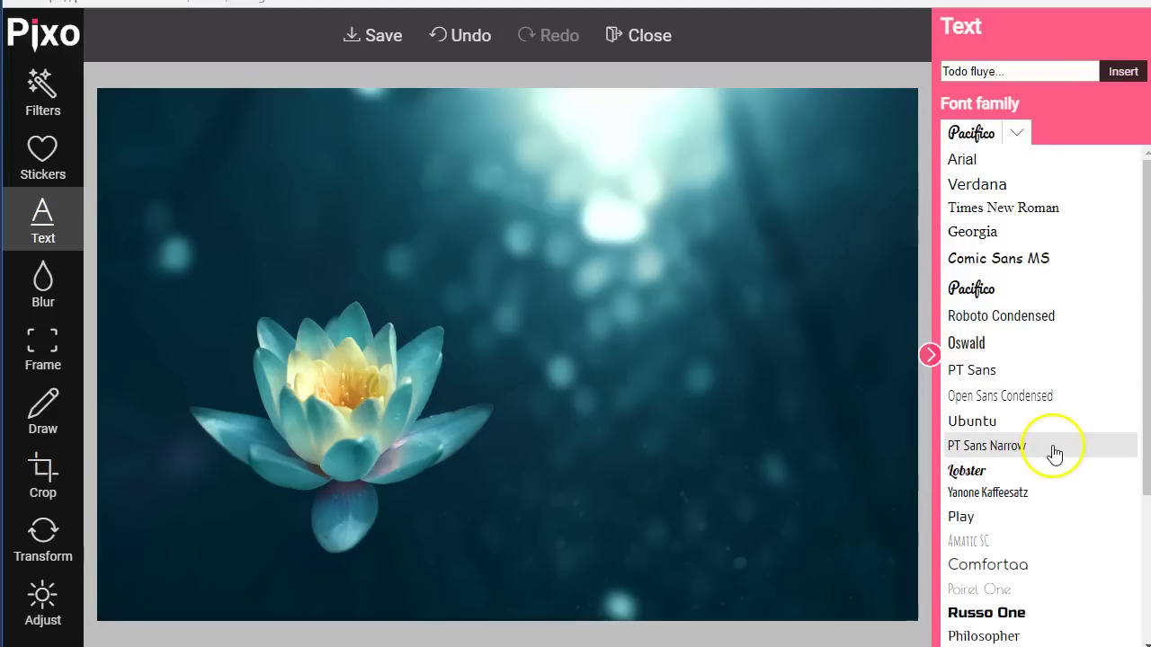
scroll(1059, 519, "down", 2)
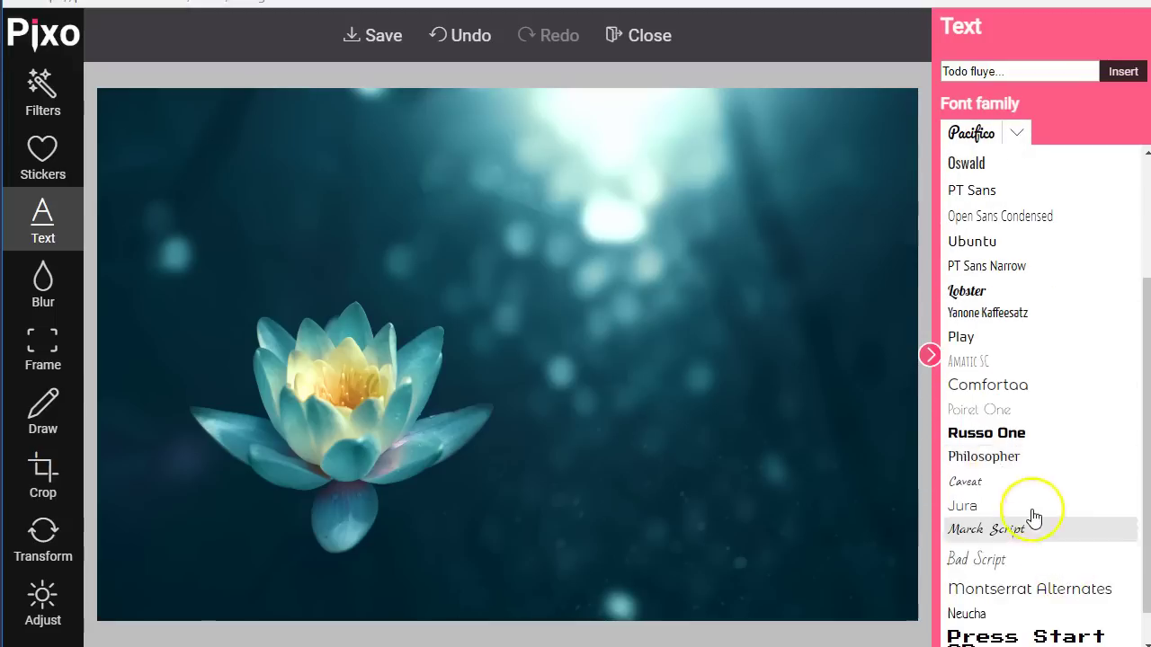
scroll(1034, 519, "down", 1)
scroll(1039, 348, "up", 1)
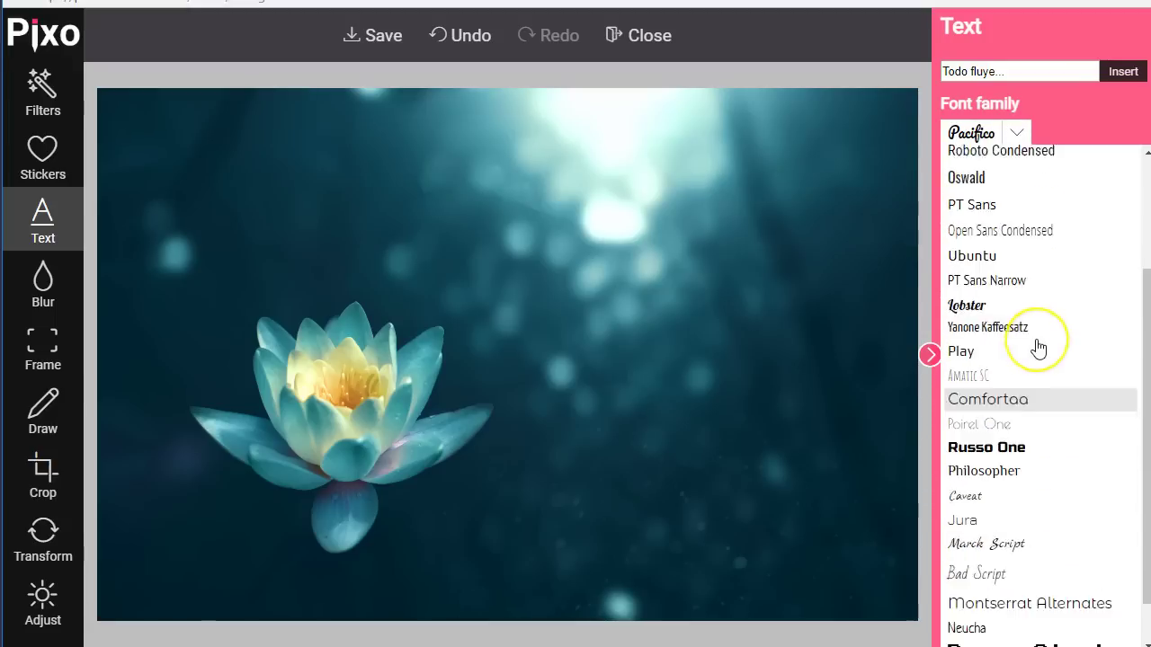
scroll(1039, 348, "up", 2)
left_click(1022, 288)
Set the font size to 100 with the orange text color and insert the text on the photo
left_click(986, 196)
left_click(959, 441)
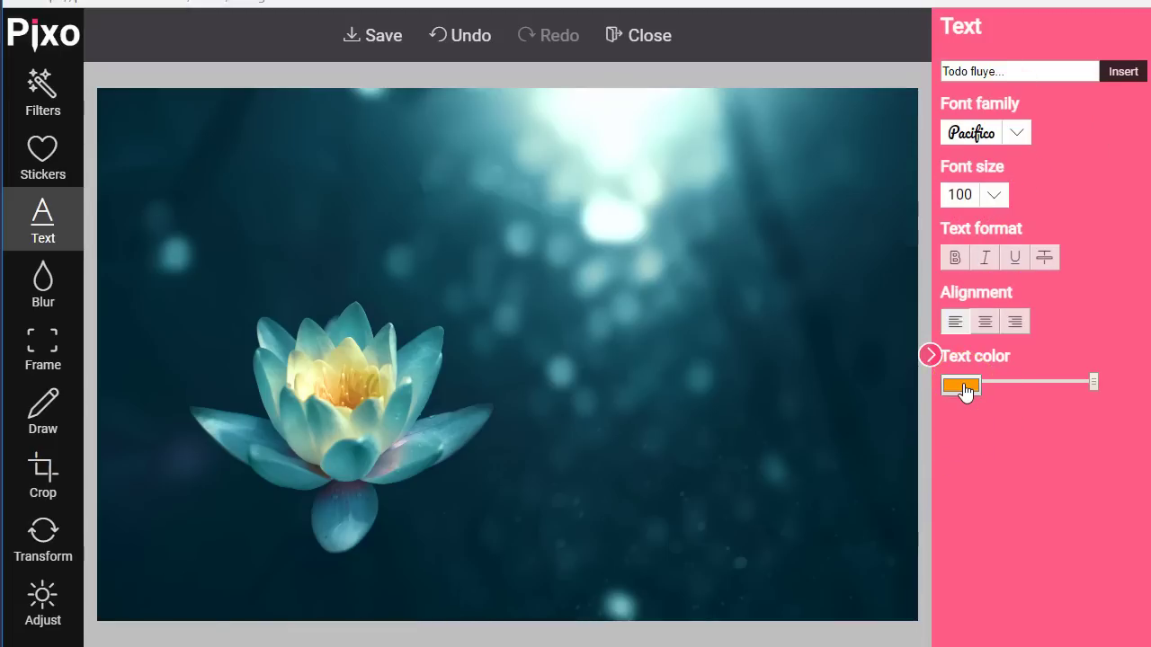
left_click(963, 385)
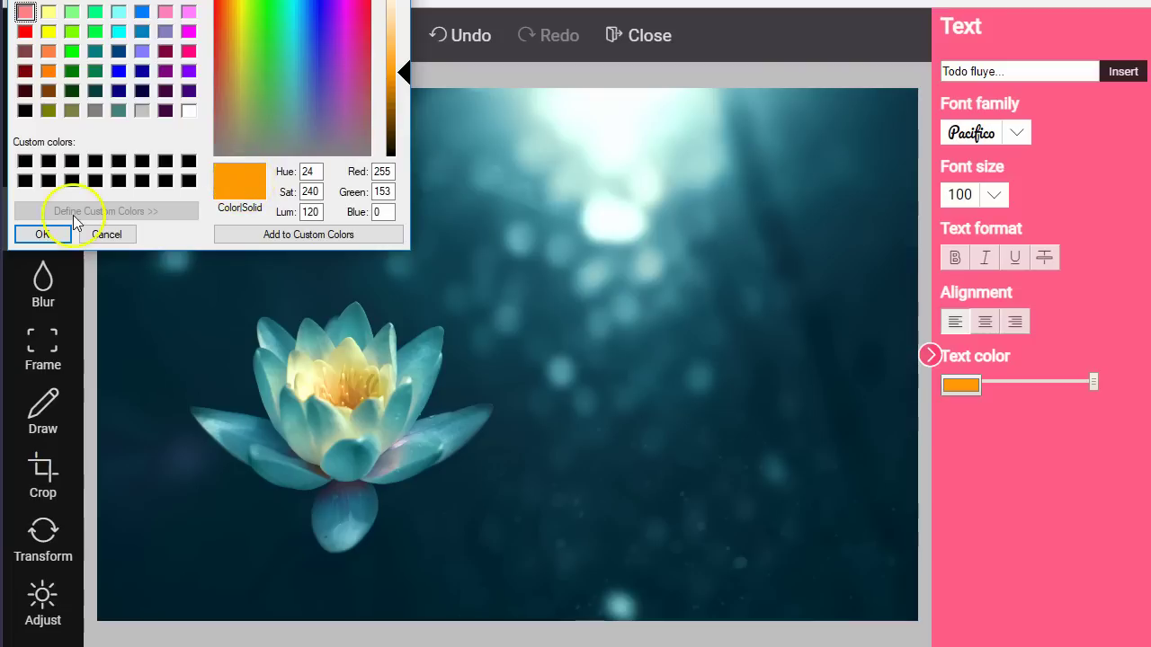
left_click(49, 236)
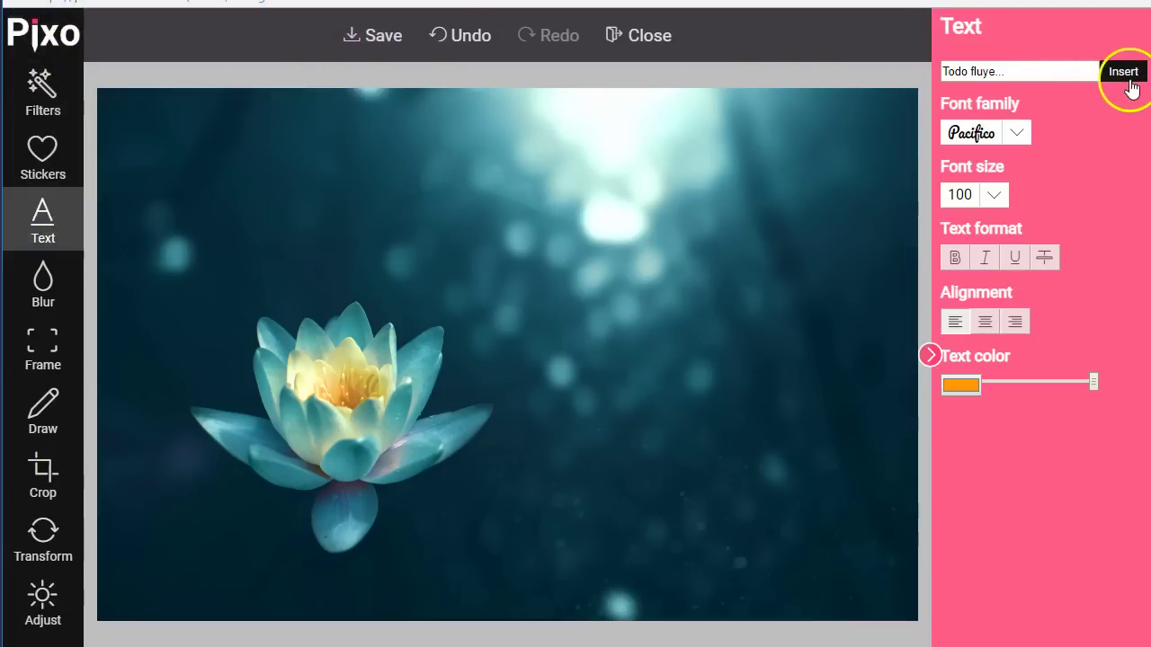
left_click(1122, 76)
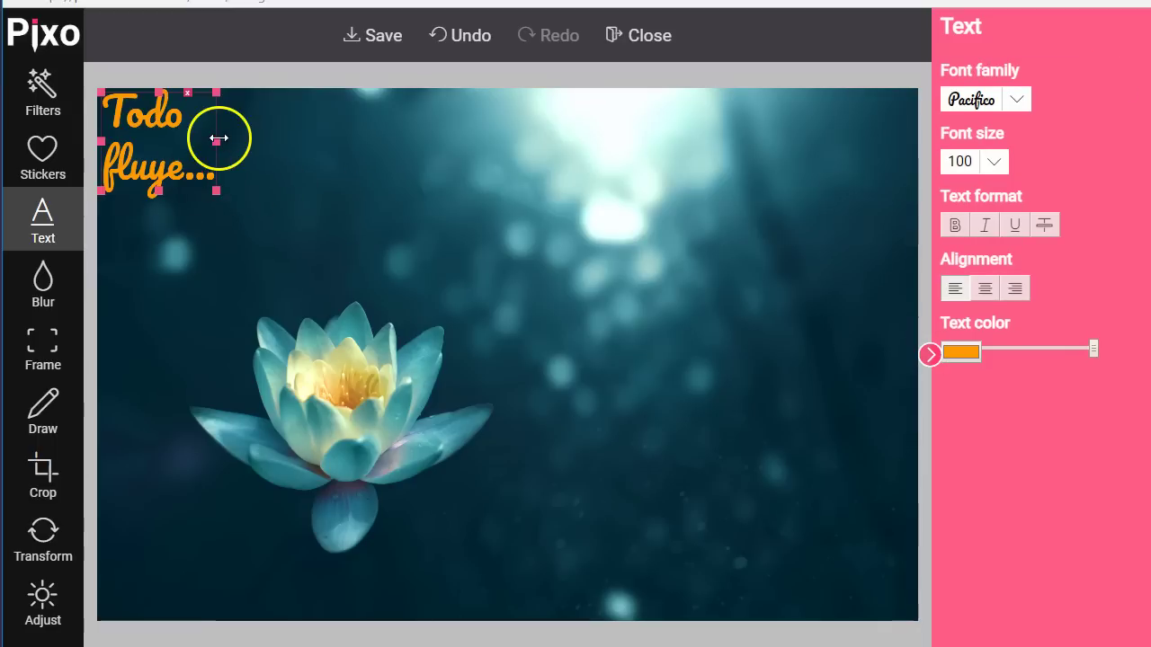
Widen the text box so the phrase fits on one line, place it below the lotus, and save the edited photo
left_click(221, 150)
left_click(157, 121)
left_click_drag(218, 136, 370, 135)
left_click_drag(185, 123, 237, 575)
left_click(503, 540)
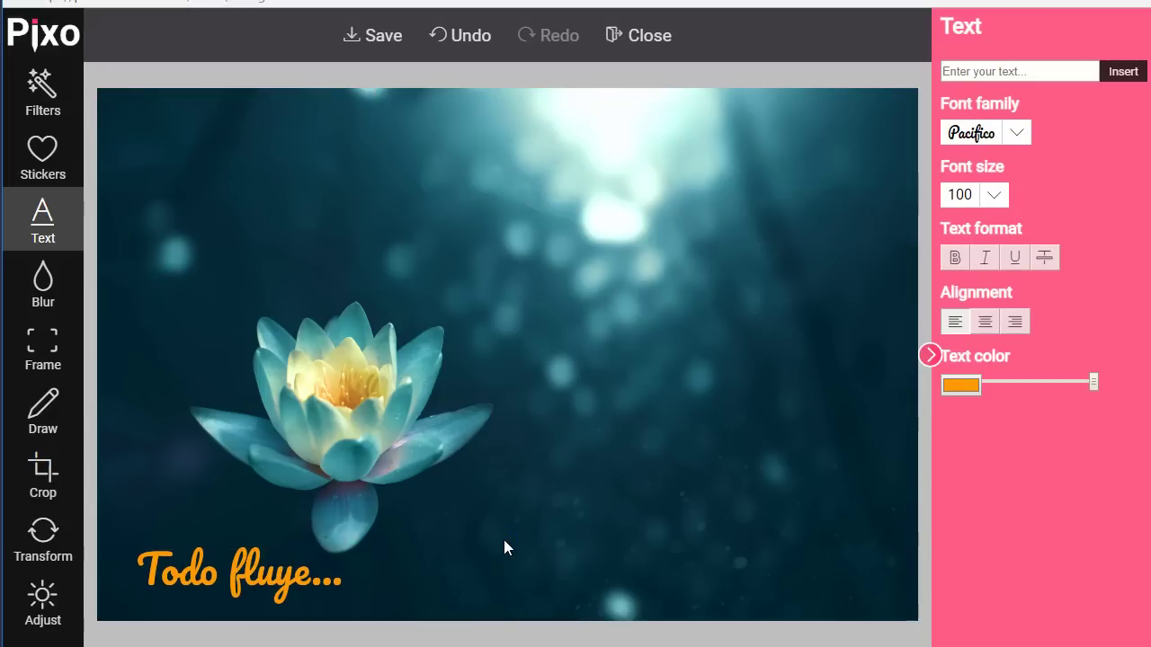
left_click(377, 42)
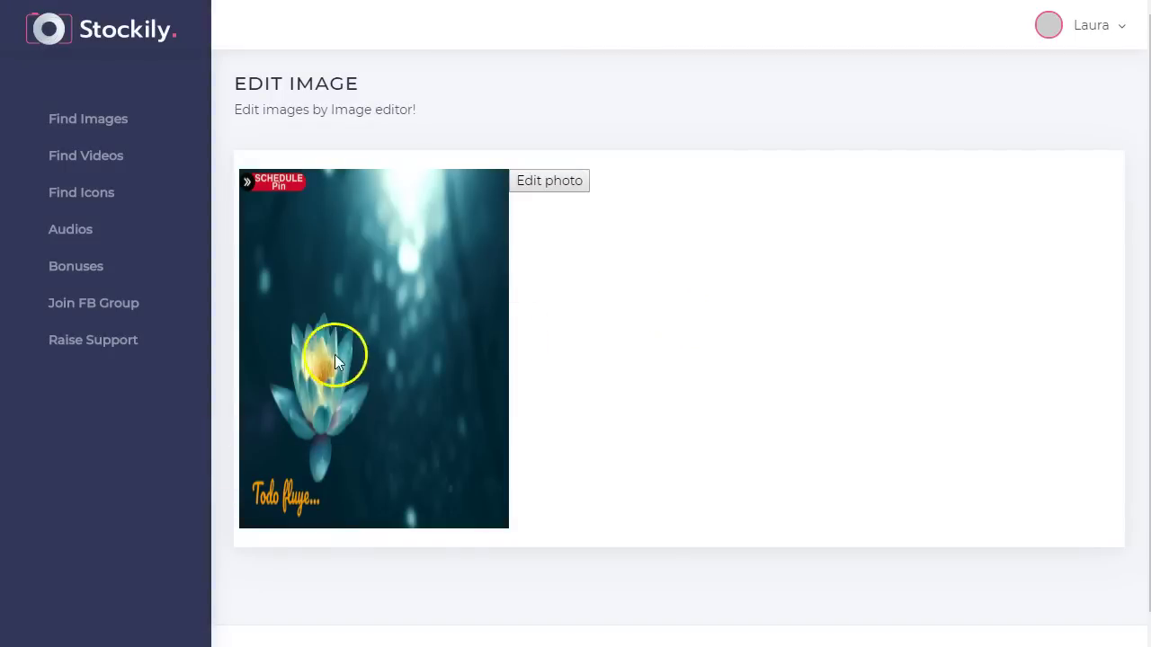
right_click(374, 284)
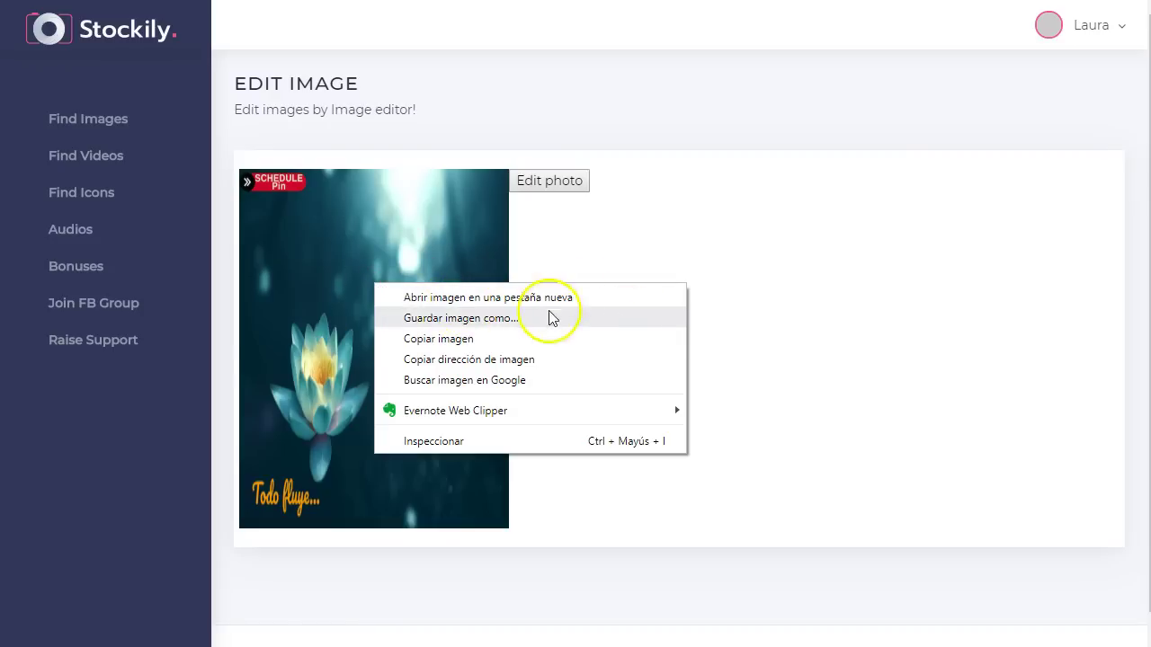
left_click(497, 319)
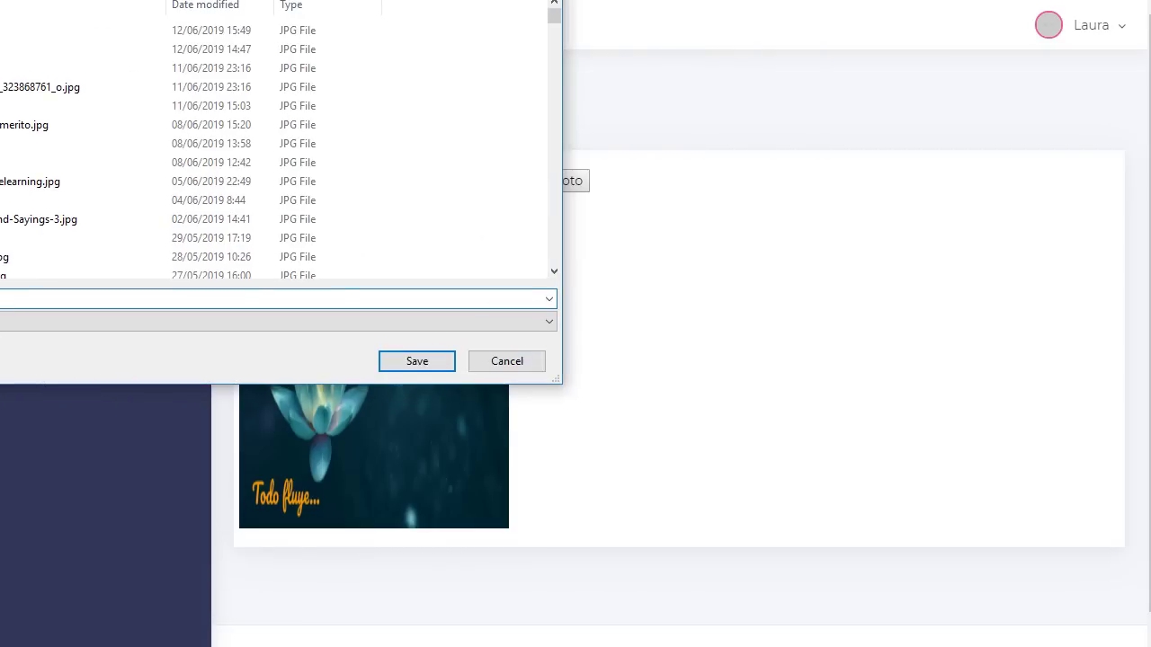
left_click(506, 361)
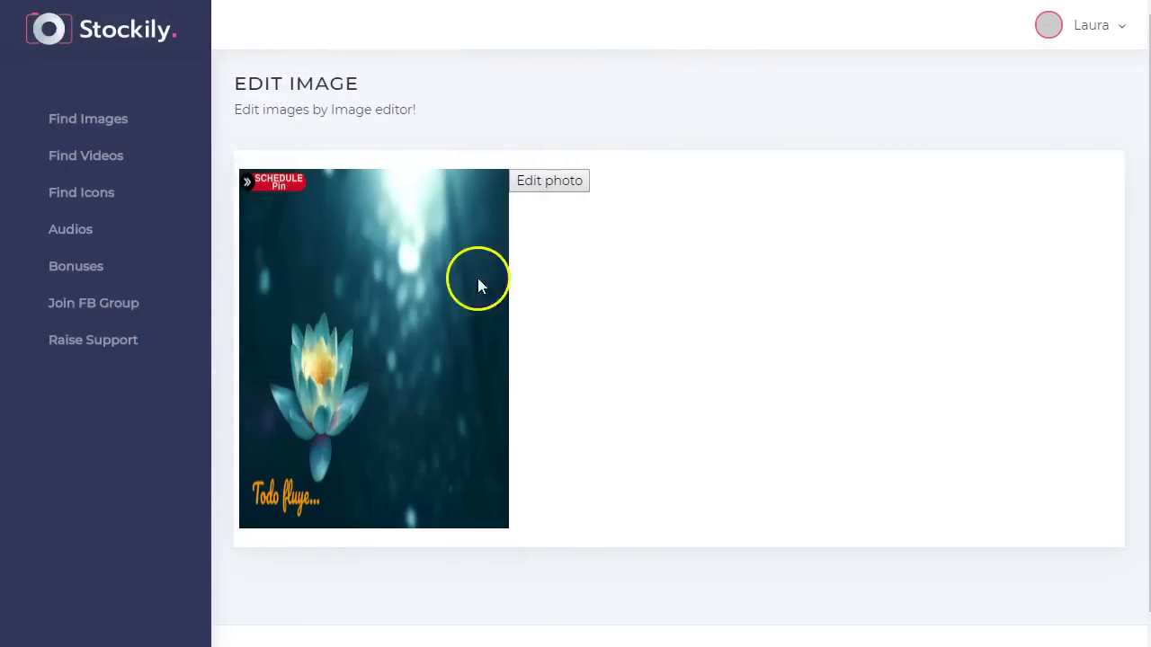
Search the stock videos for "business"
left_click(120, 161)
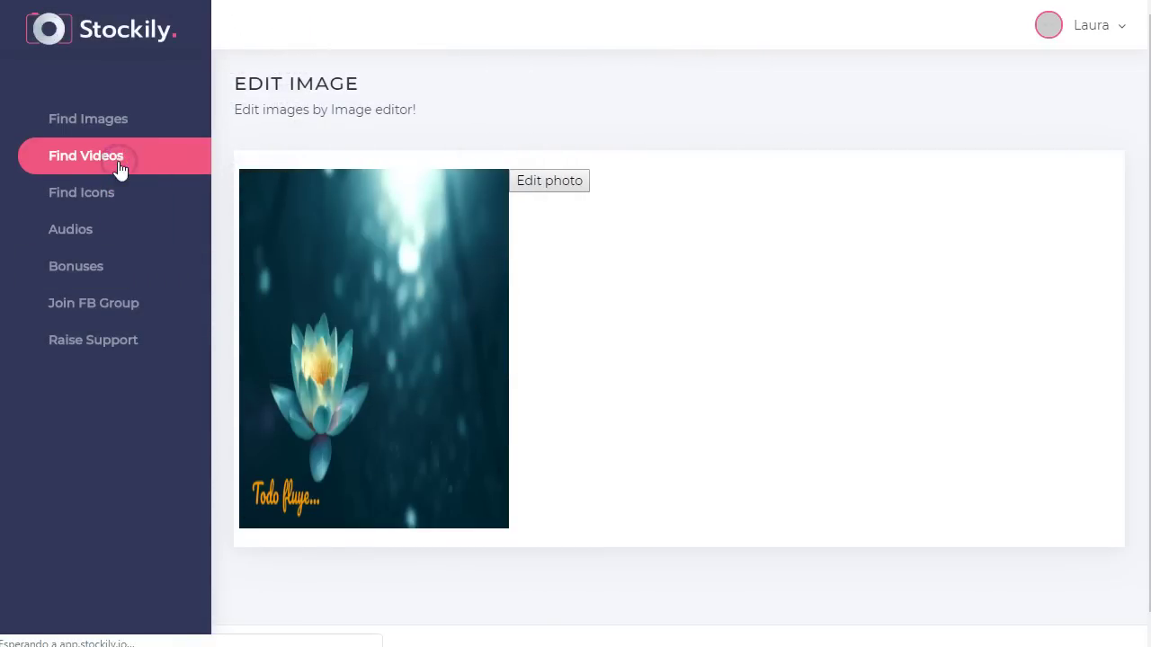
left_click(550, 115)
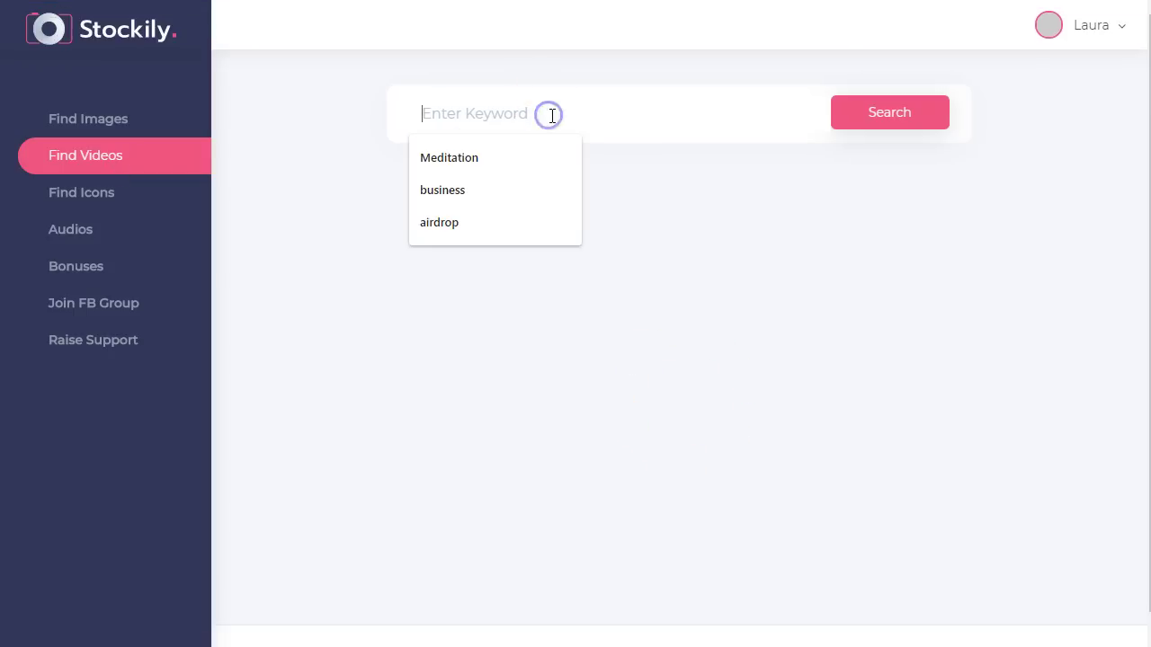
left_click(573, 193)
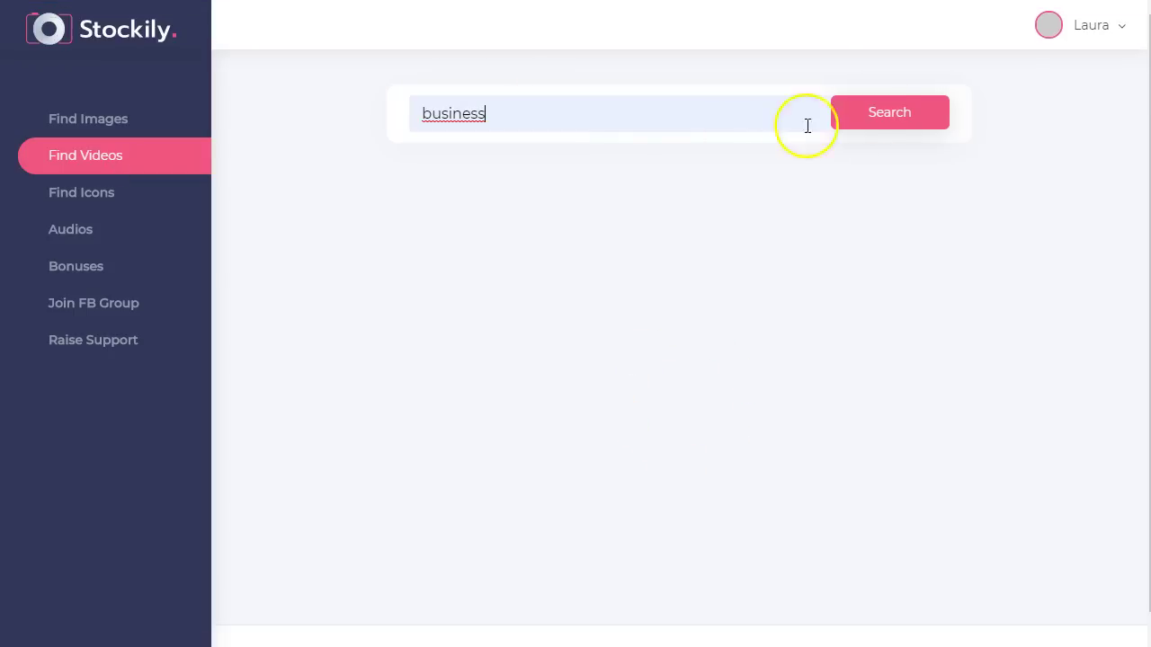
left_click(887, 115)
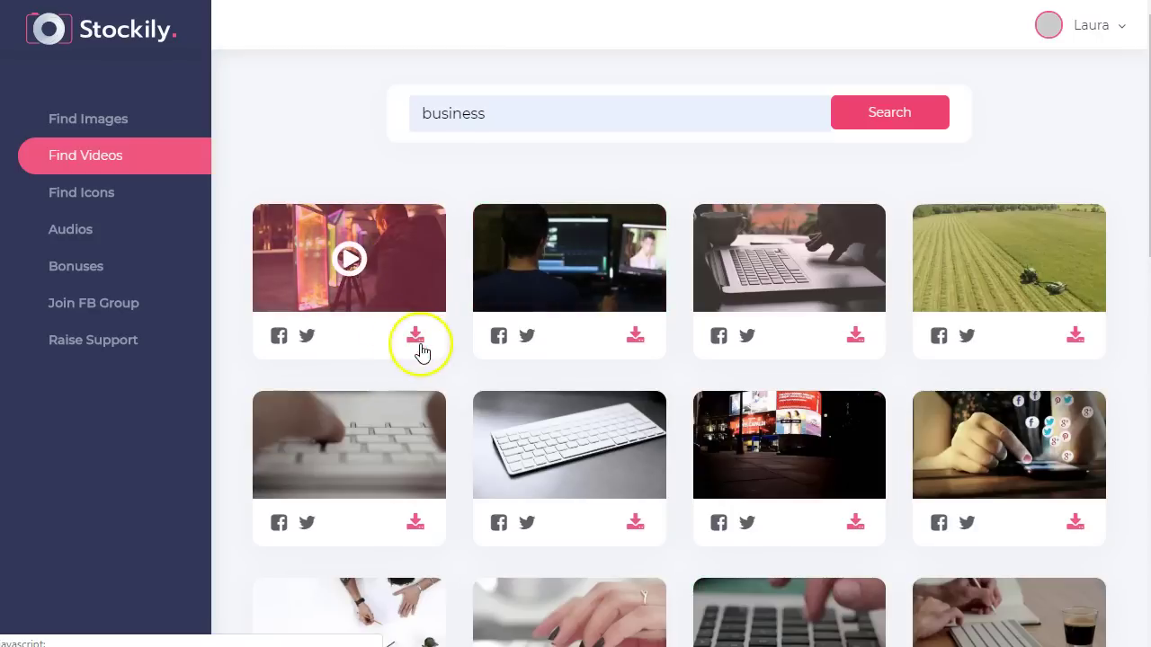
Preview the white keyboard video from the business results and close the player
scroll(417, 345, "down", 2)
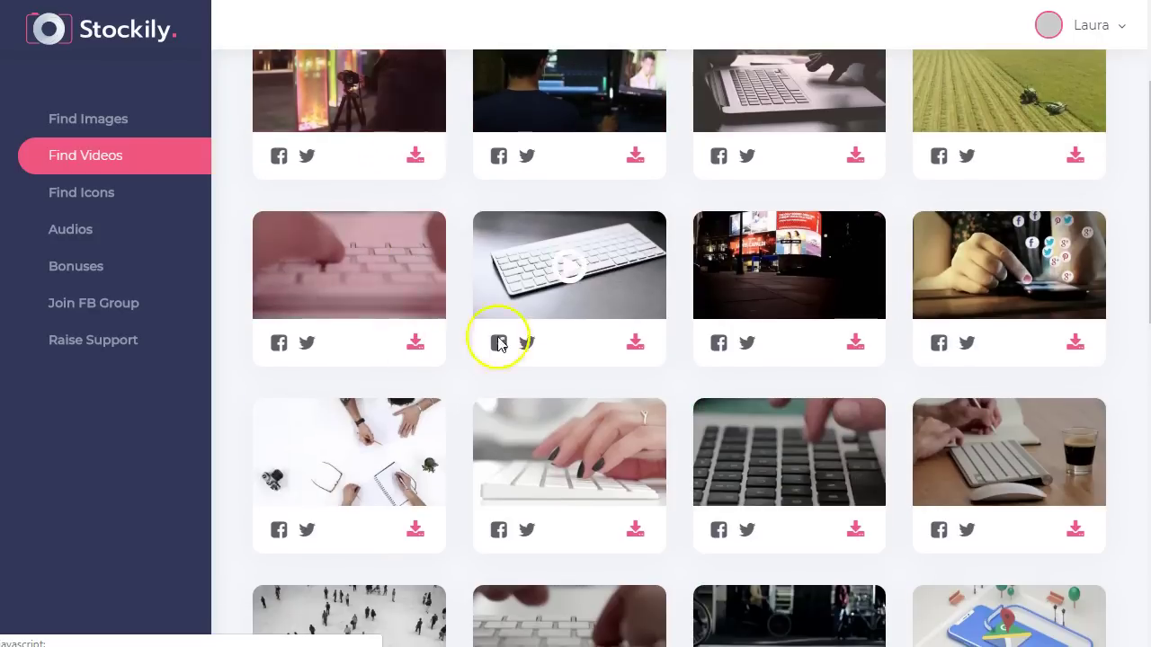
left_click(567, 270)
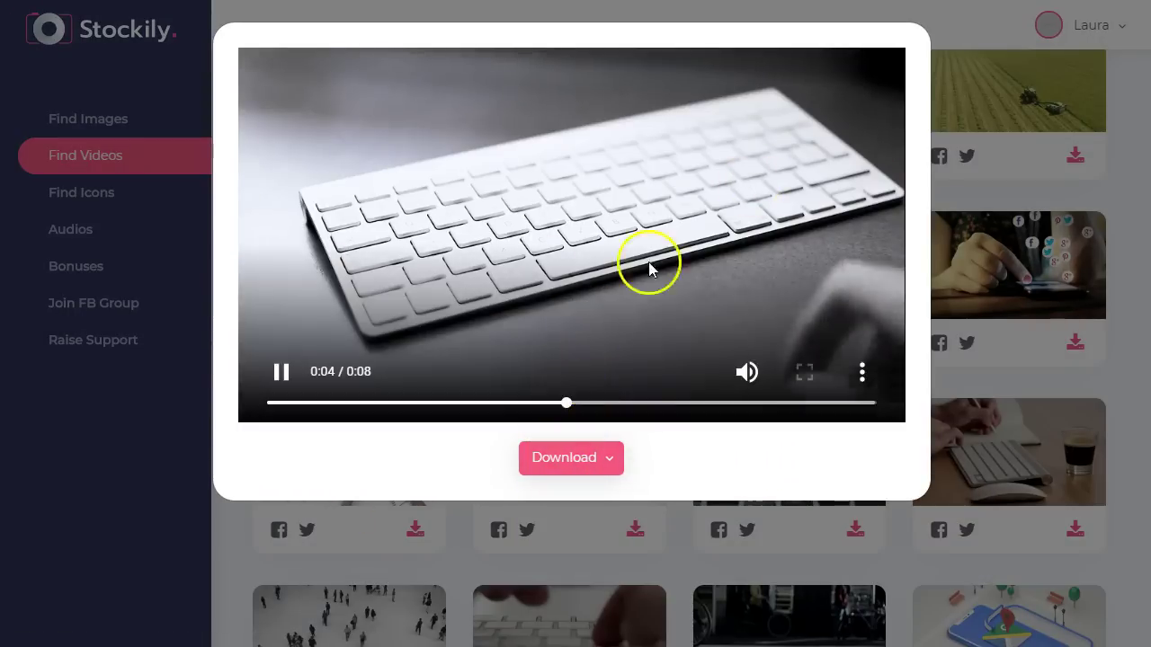
left_click(962, 31)
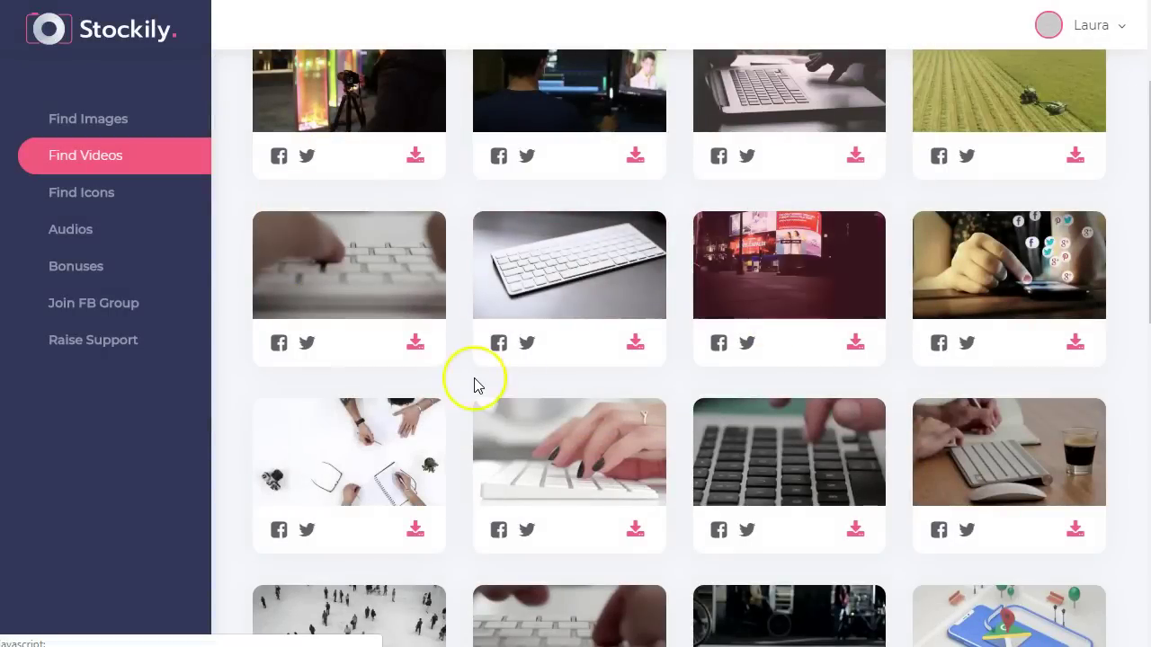
Browse the business videos to the end of the list, load more results and look through them
scroll(476, 385, "down", 3)
scroll(475, 382, "down", 6)
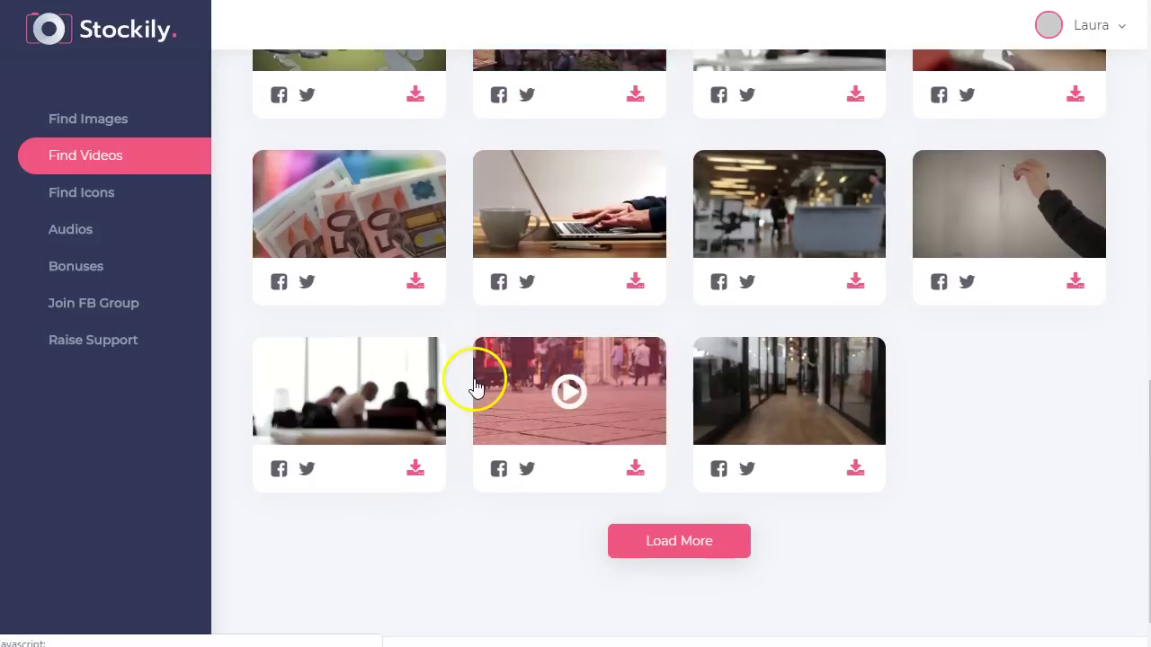
left_click(689, 543)
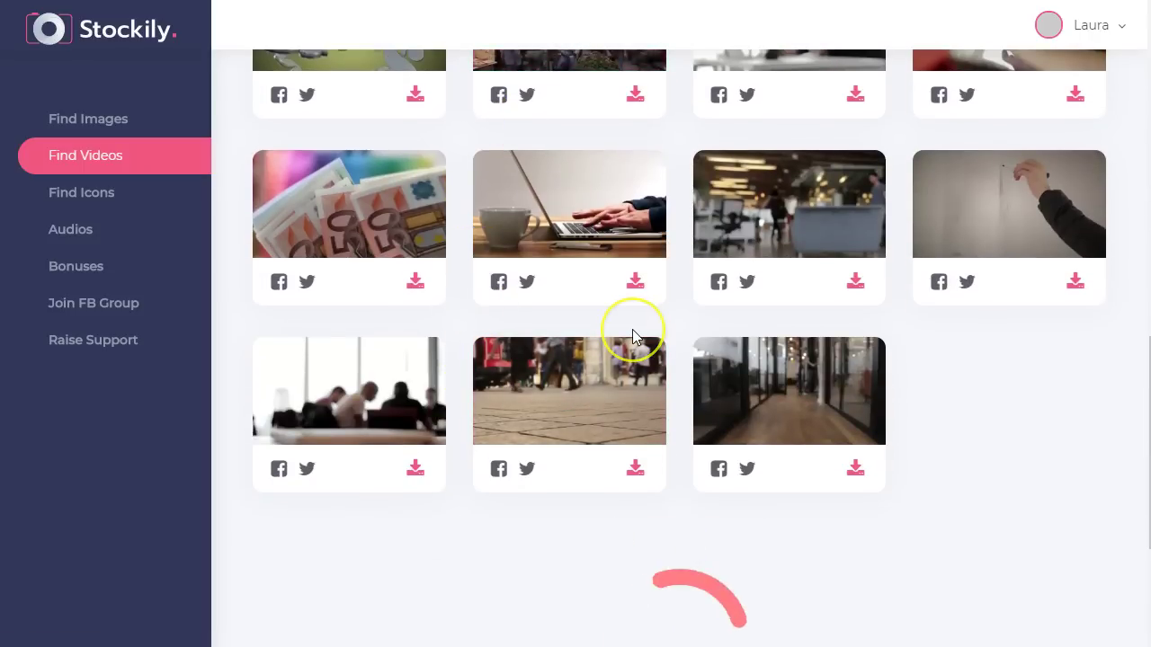
scroll(653, 462, "down", 8)
scroll(656, 463, "up", 20)
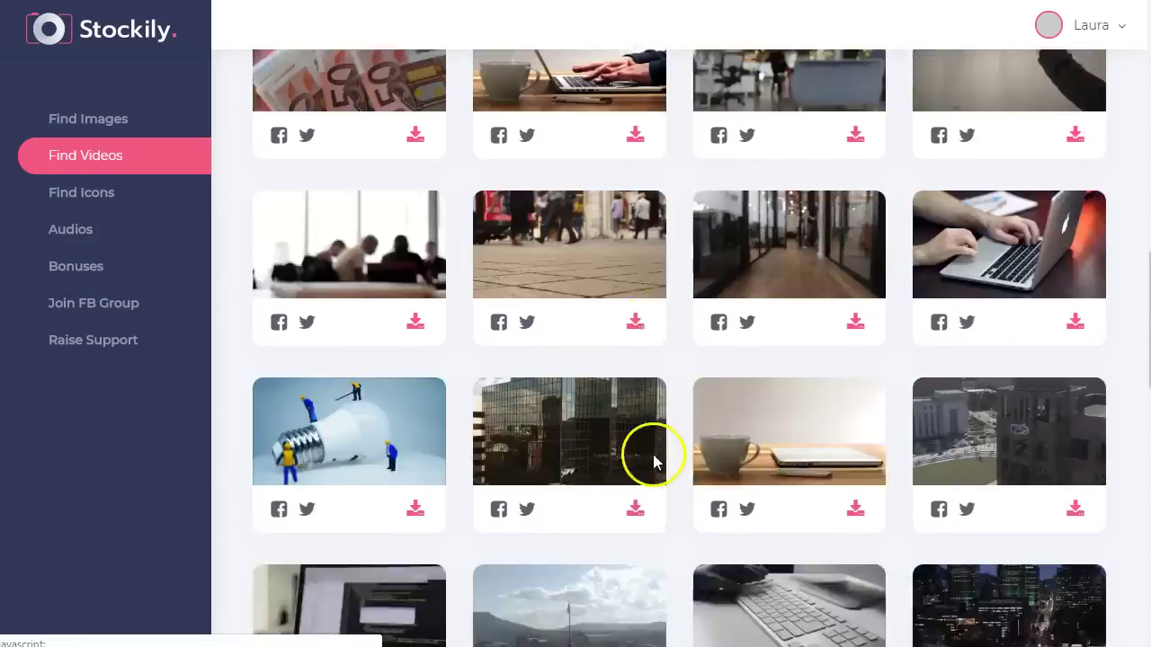
scroll(651, 463, "up", 1)
Replace the video search keyword with "bicicleta" and run the search
left_click_drag(509, 113, 338, 120)
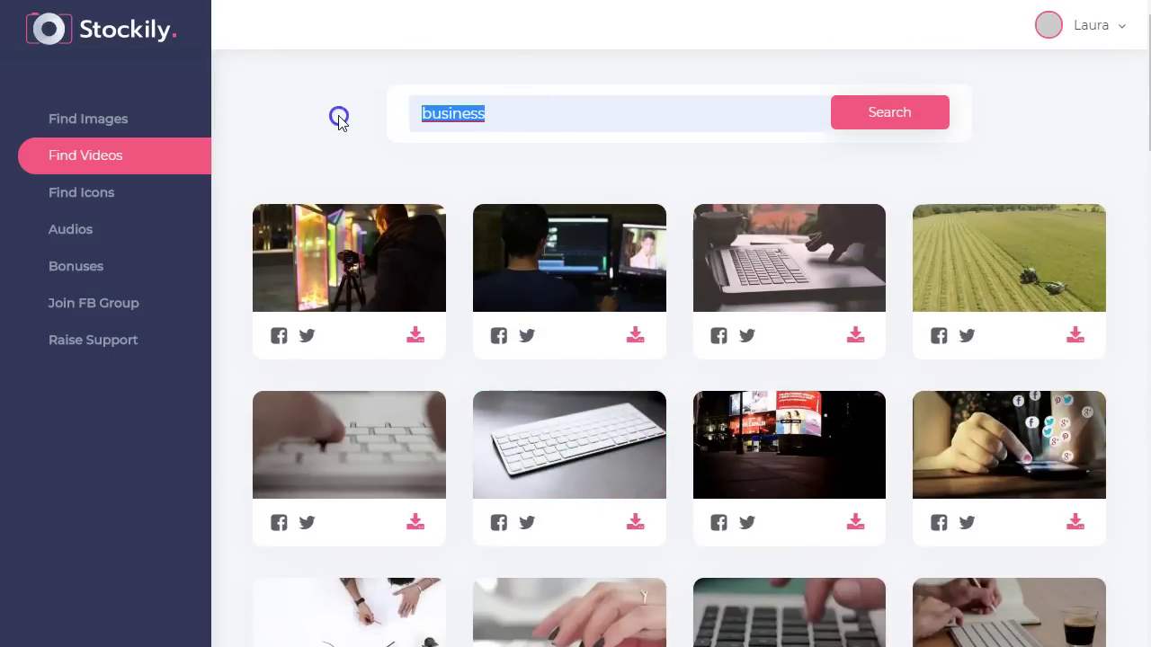
type("bicicleta")
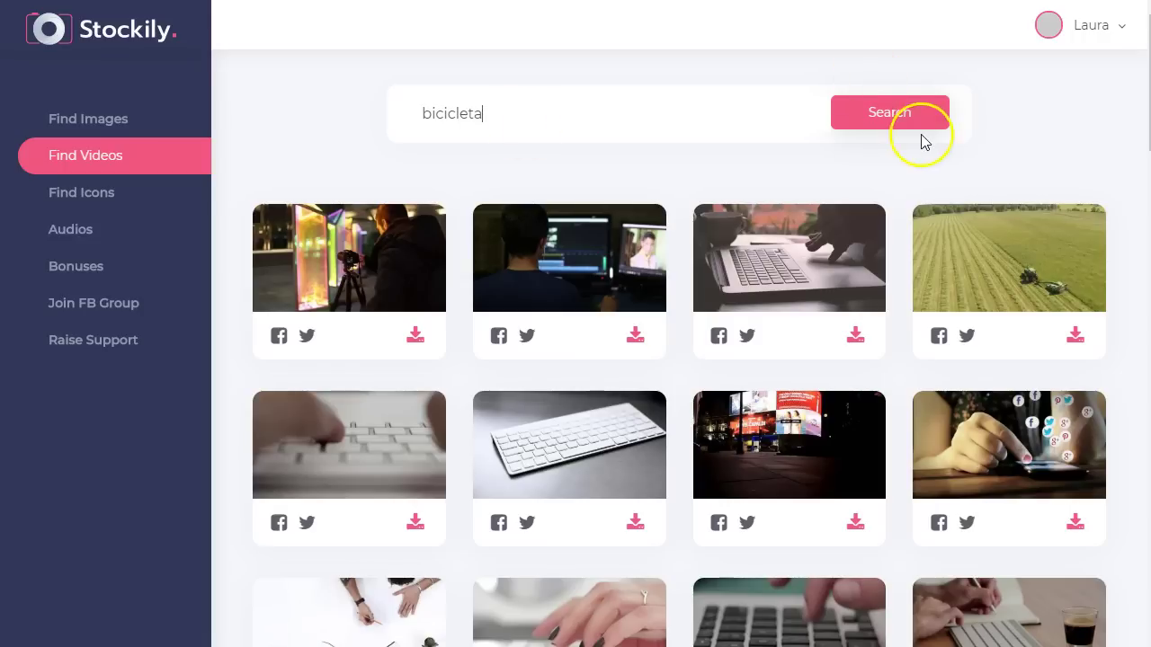
left_click(897, 117)
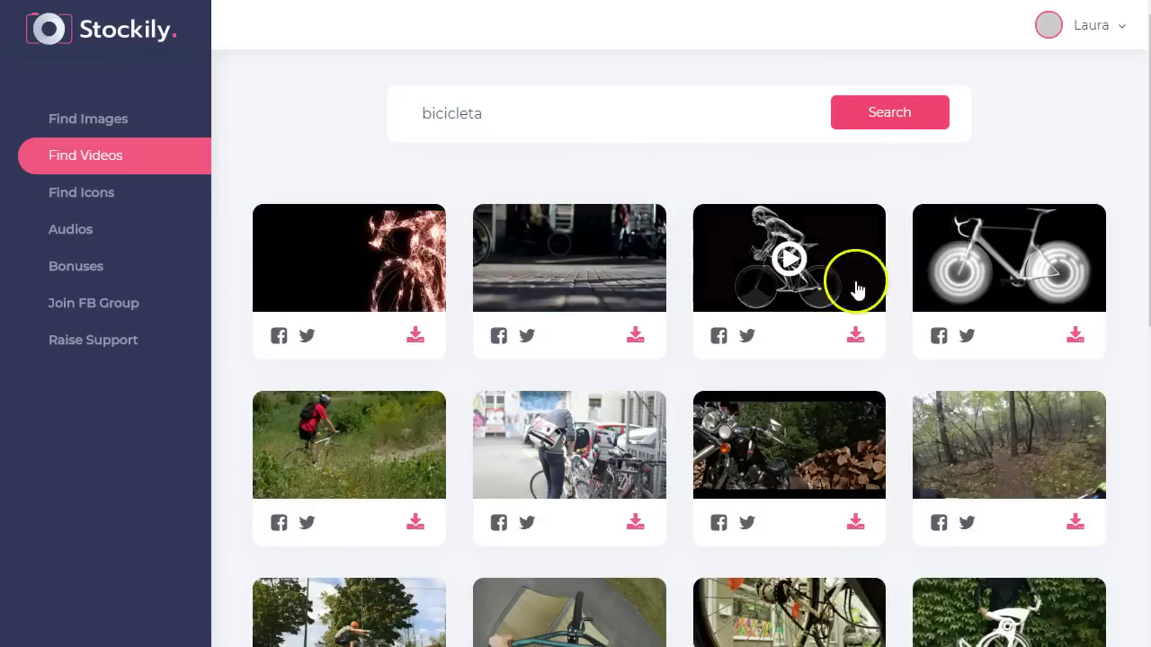
Look through the "bicicleta" video results down to the end of the list and return to the start
scroll(589, 351, "down", 7)
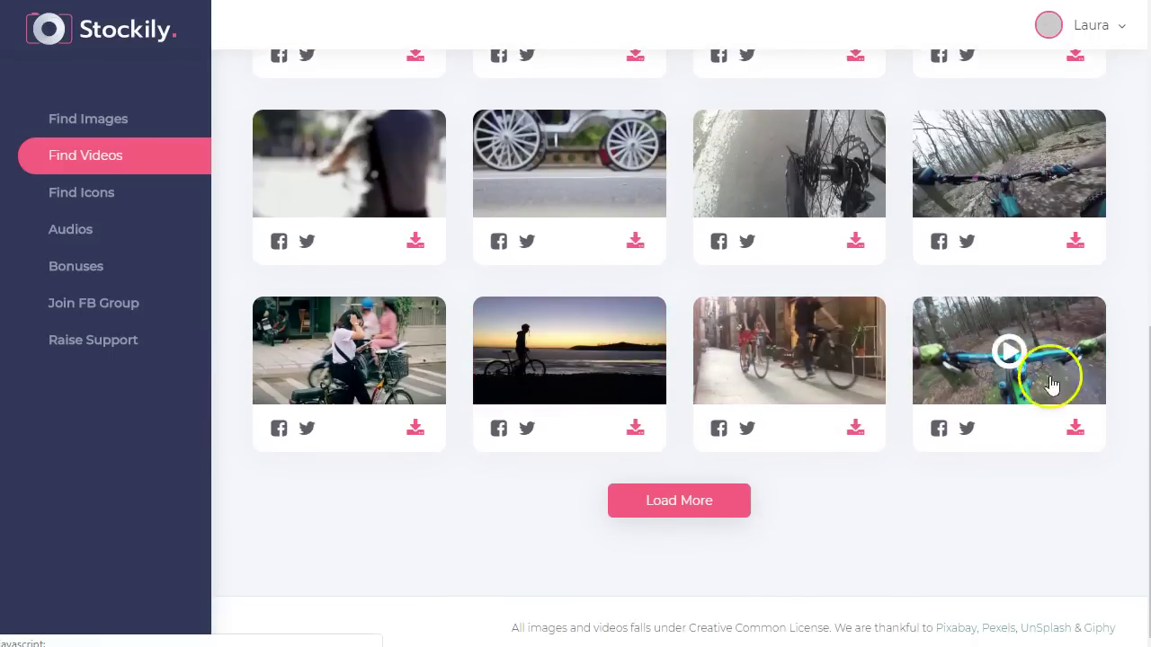
scroll(609, 324, "up", 4)
scroll(609, 334, "up", 3)
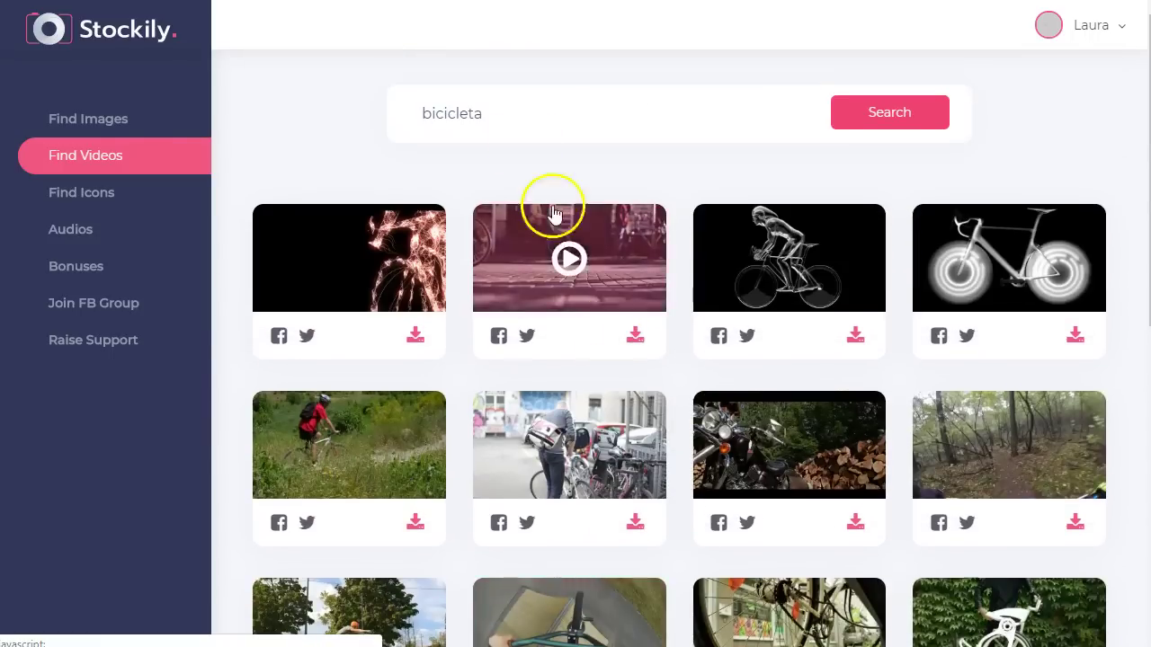
Visit the icon, audio, image search and video search sections of the site in turn
left_click(80, 191)
left_click(75, 228)
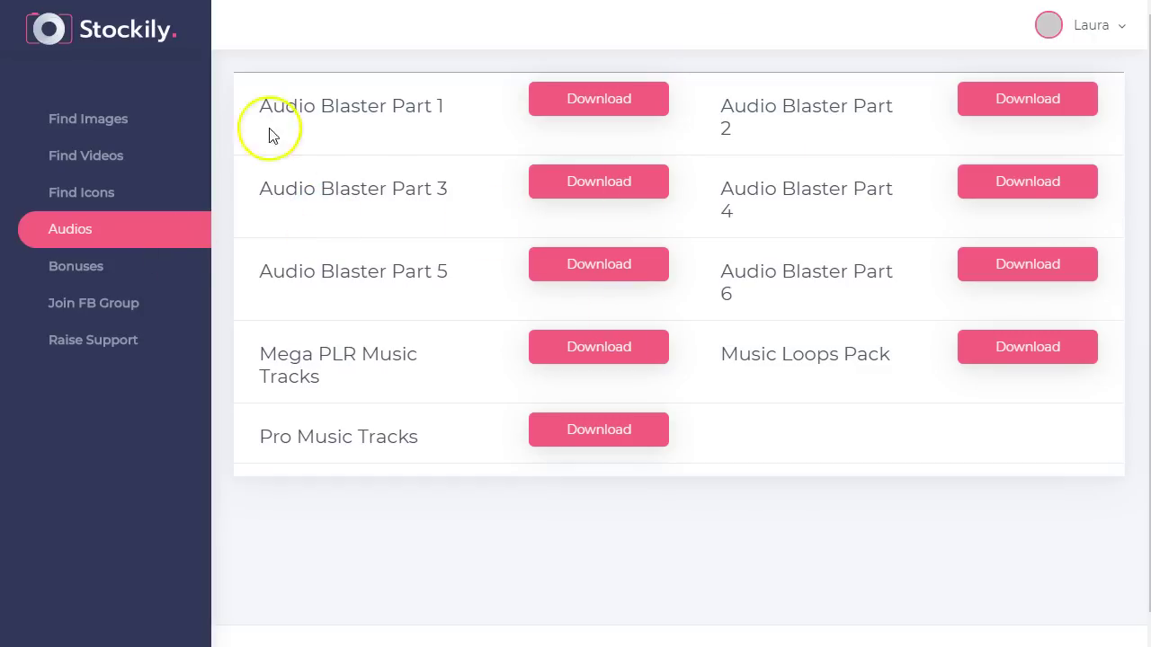
left_click(92, 120)
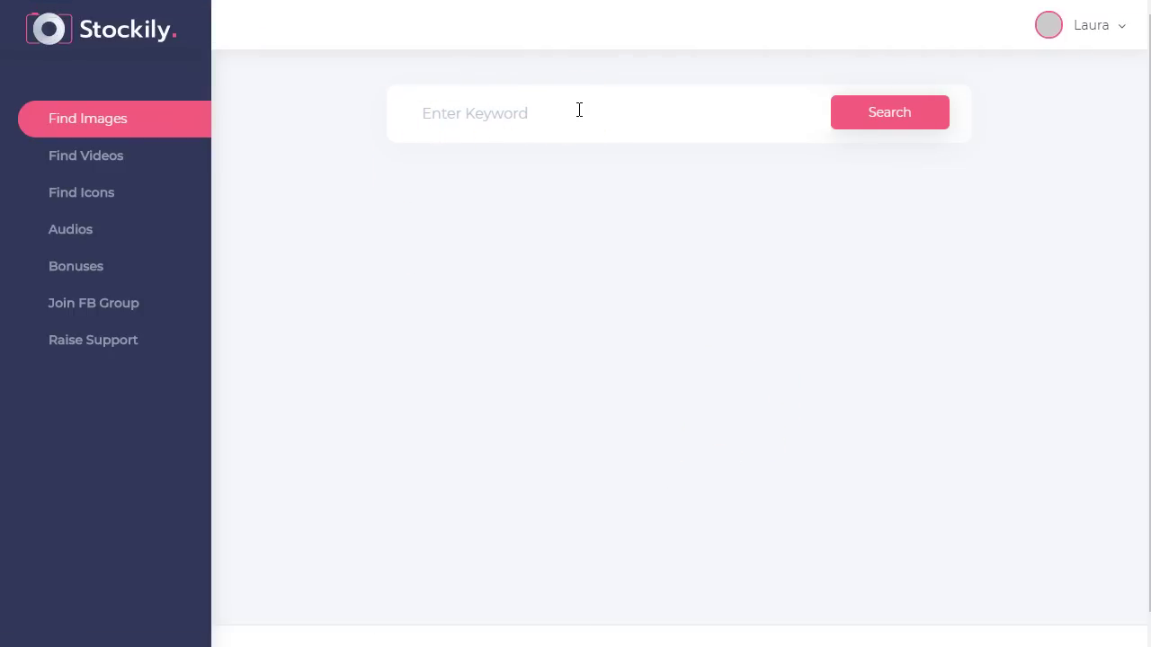
left_click(114, 159)
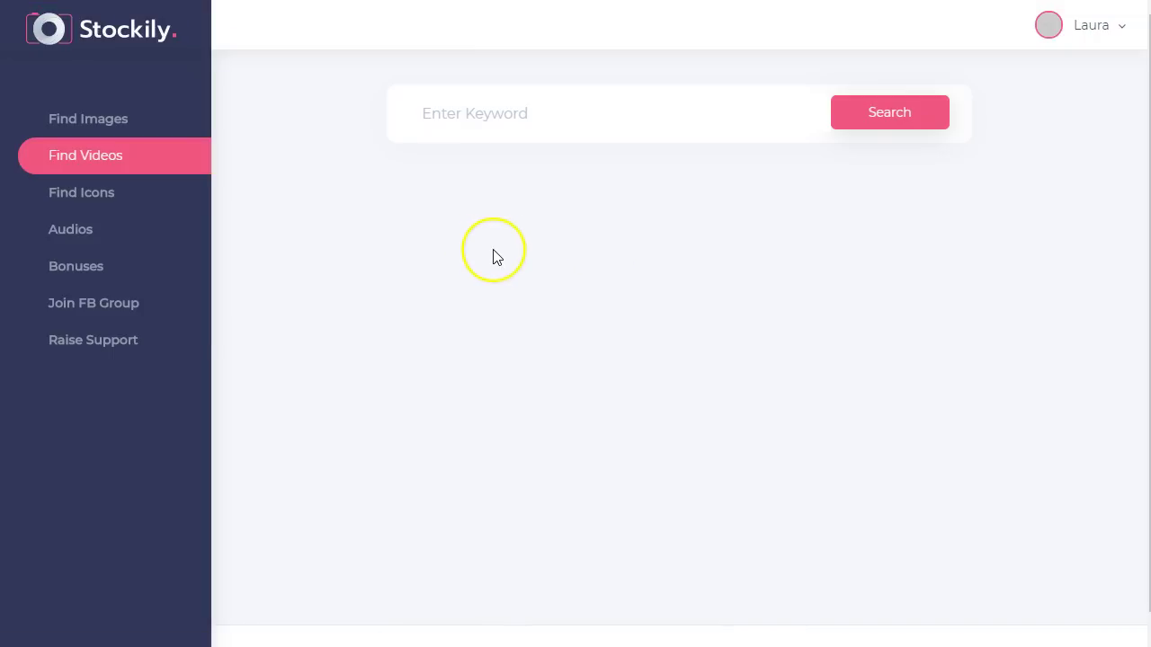
Go back to the "Meditation" image results and open the lotus flower photo in the advanced photo editor
left_click(95, 33)
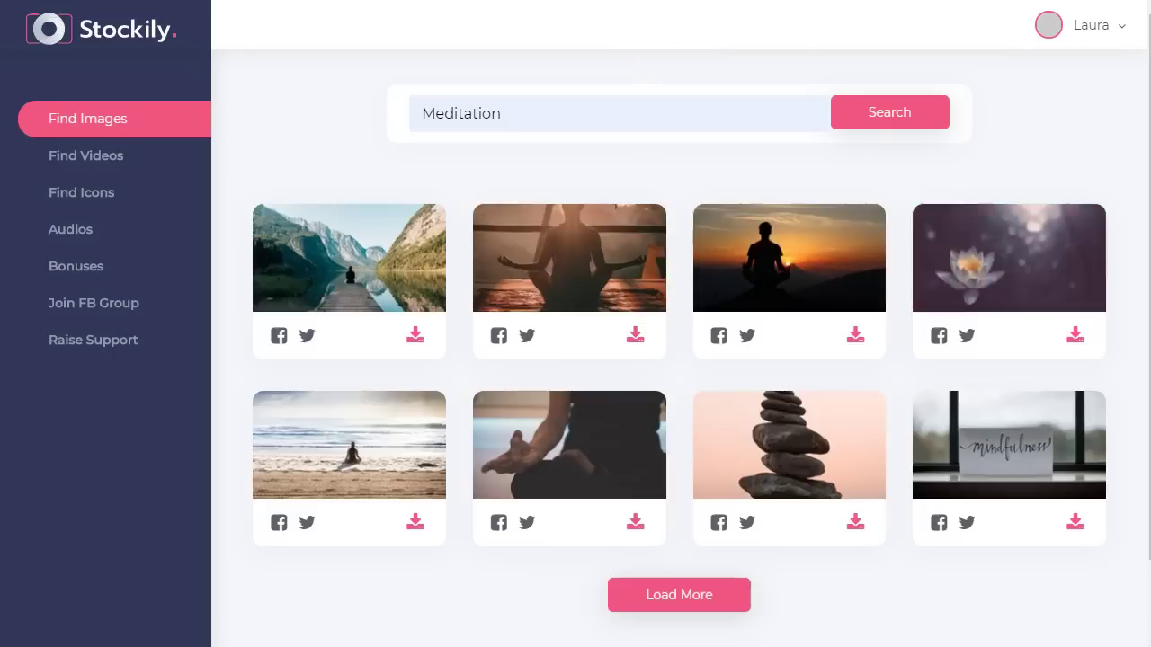
mouse_move(600, 267)
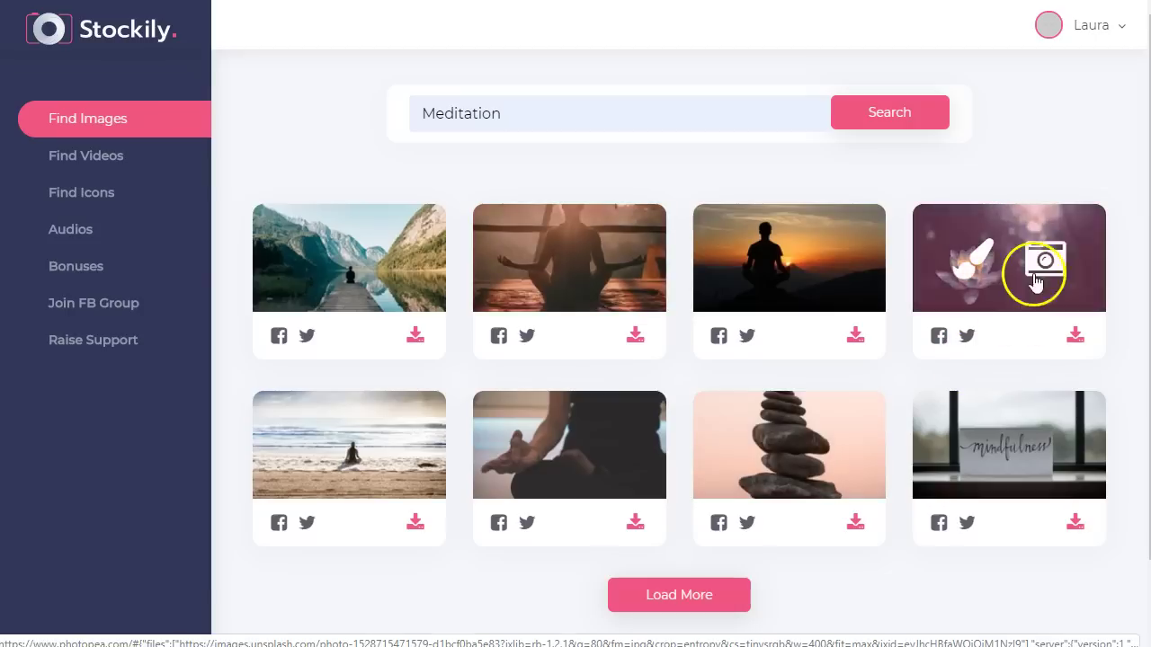
left_click(1042, 264)
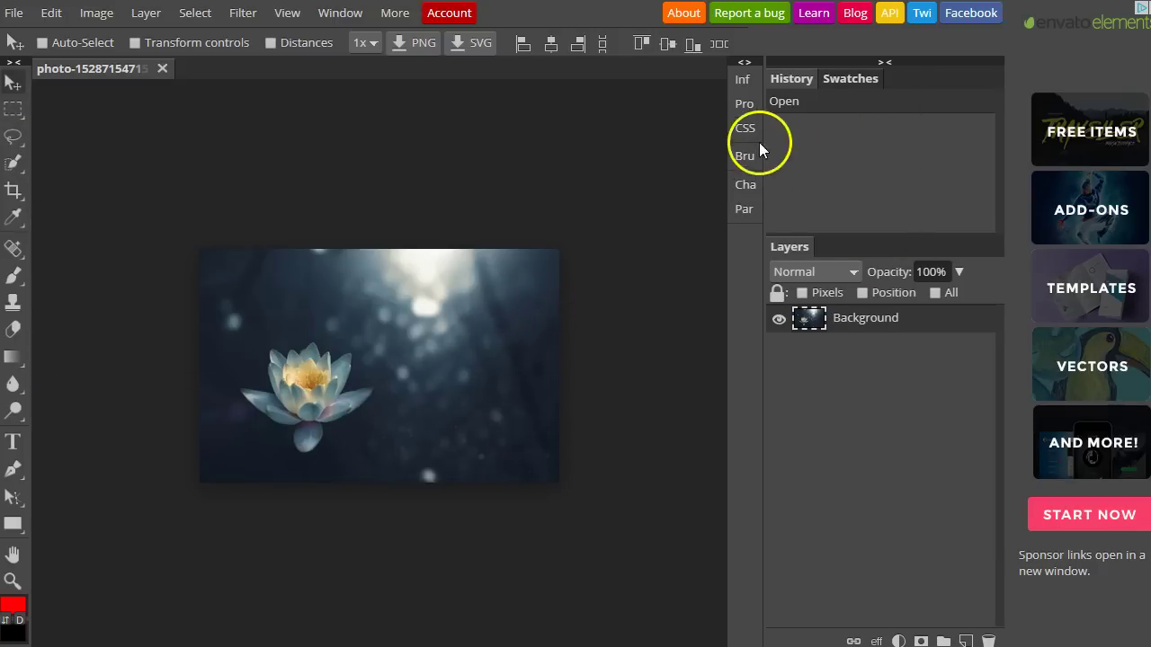
Place an empty text layer above the lotus flower with the Type tool and select that layer
left_click(14, 441)
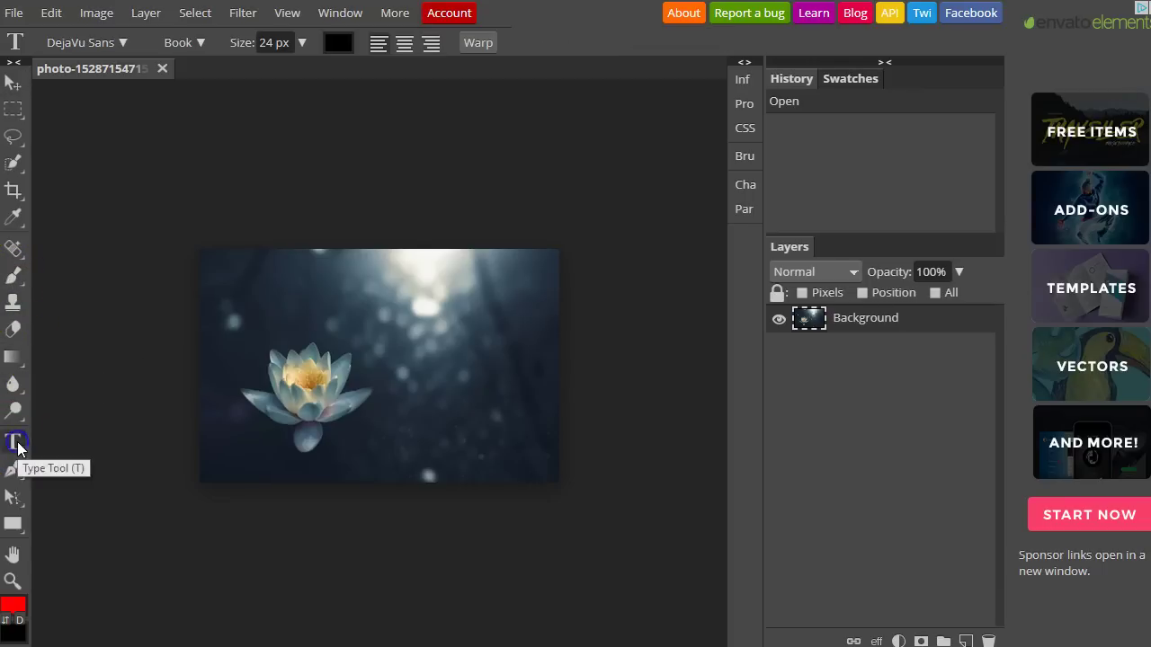
left_click(284, 280)
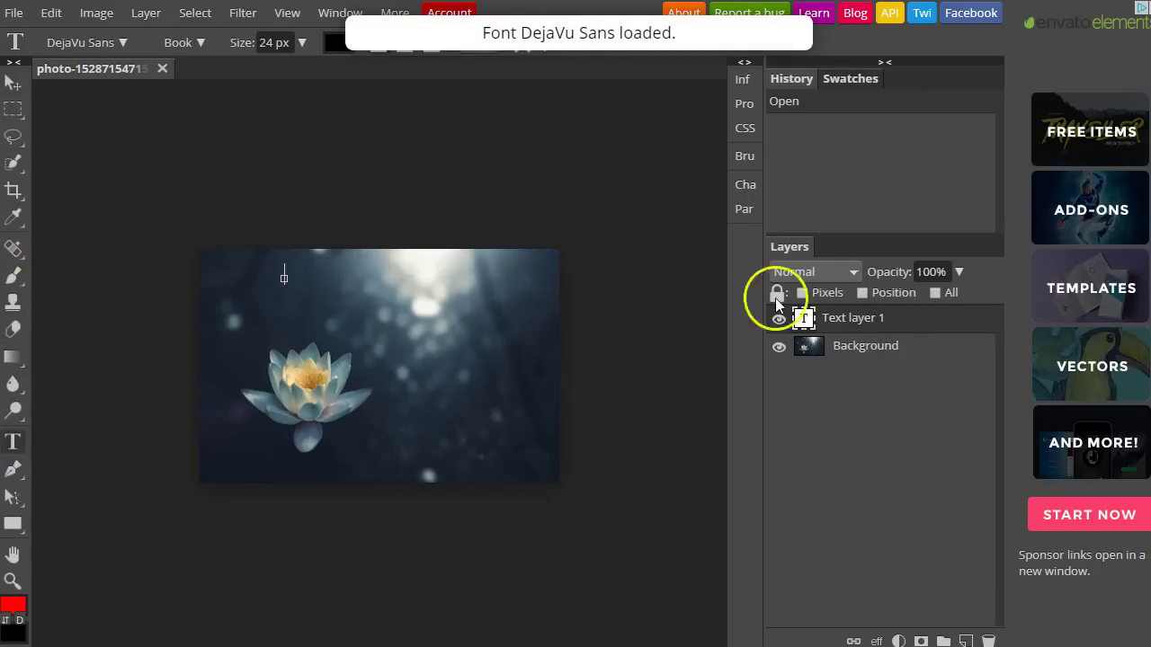
left_click(846, 325)
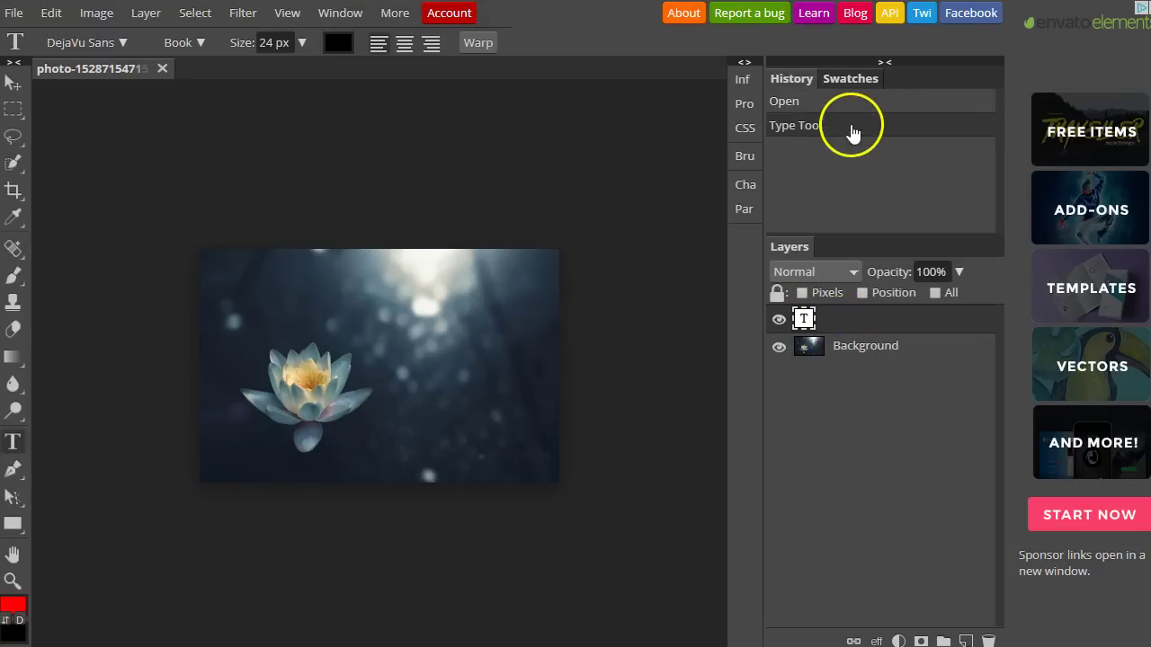
left_click(807, 319)
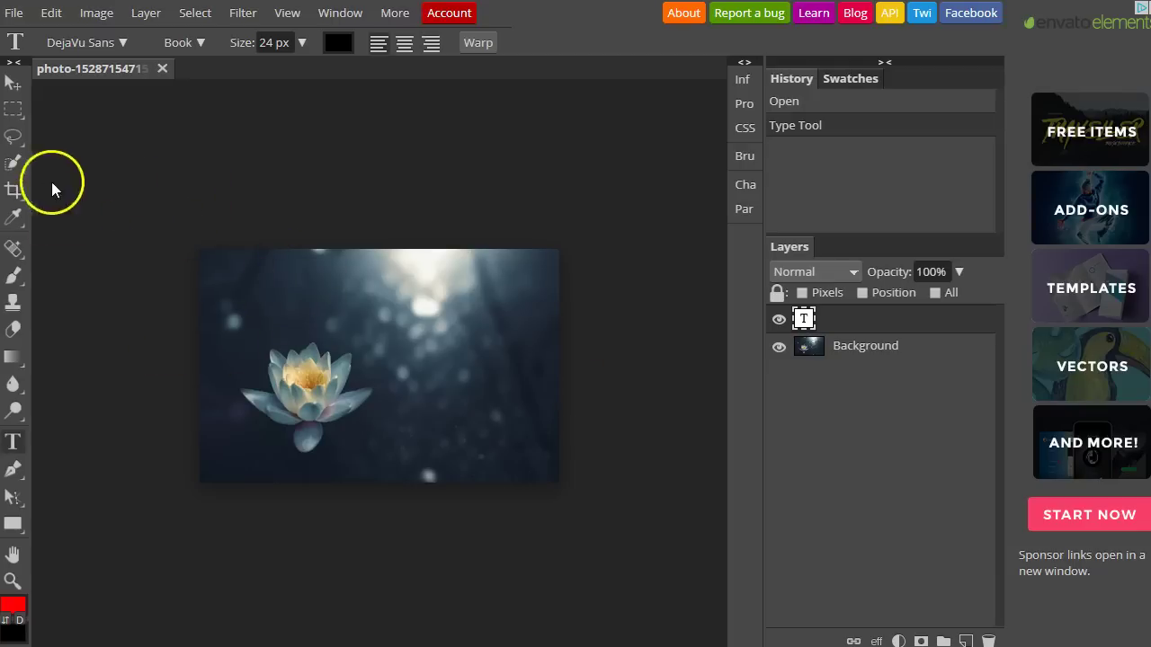
View the export formats offered for the lotus image and leave the photo editor without saving the changes
left_click(13, 13)
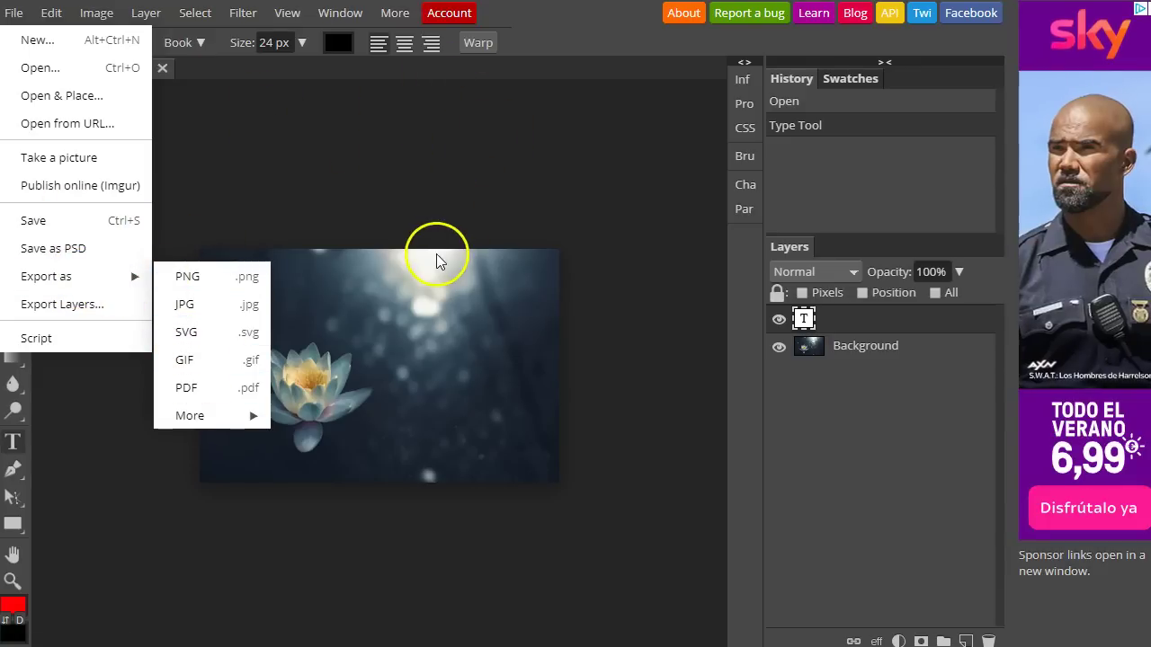
left_click(545, 164)
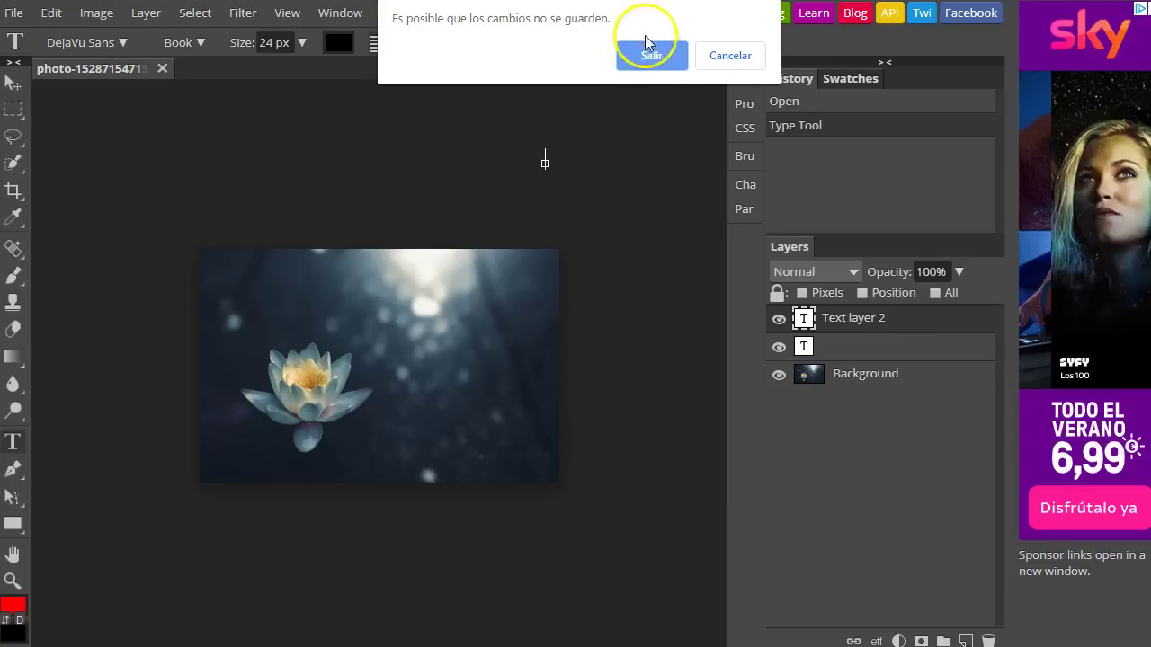
left_click(652, 61)
mouse_move(524, 212)
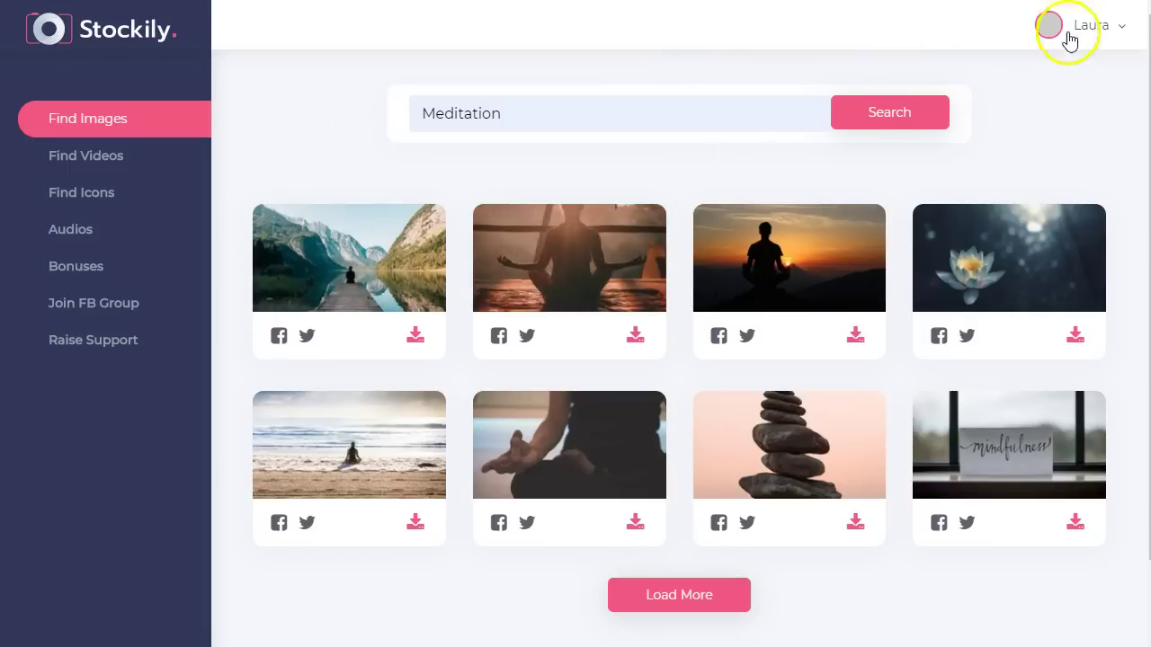
mouse_move(310, 219)
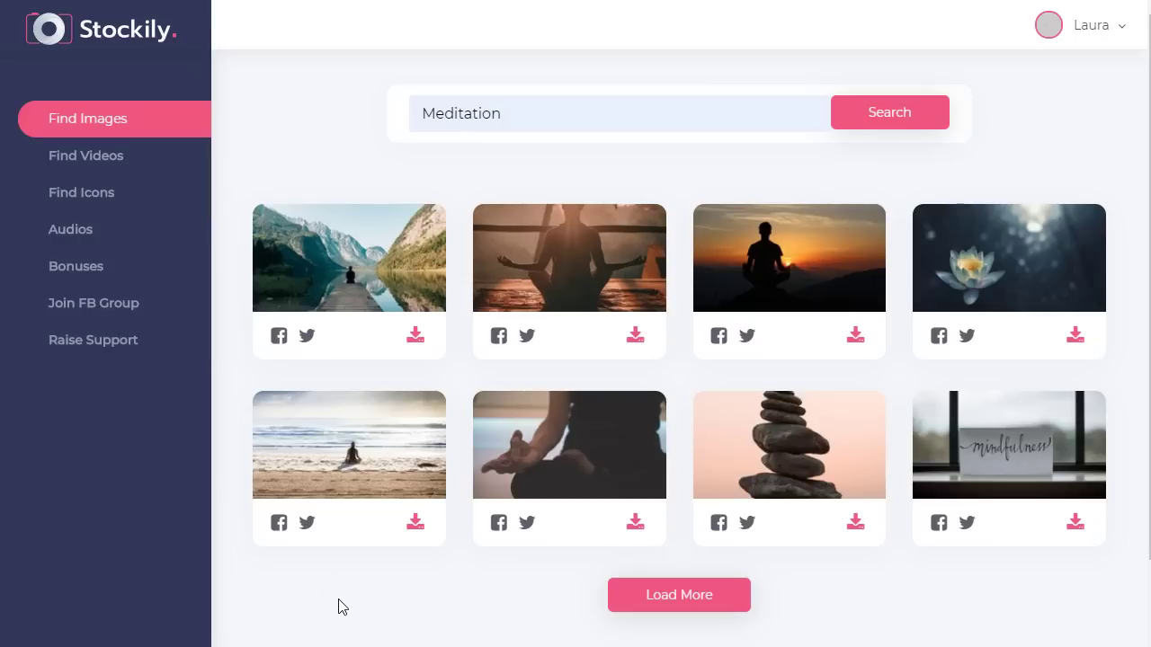
left_click(360, 614)
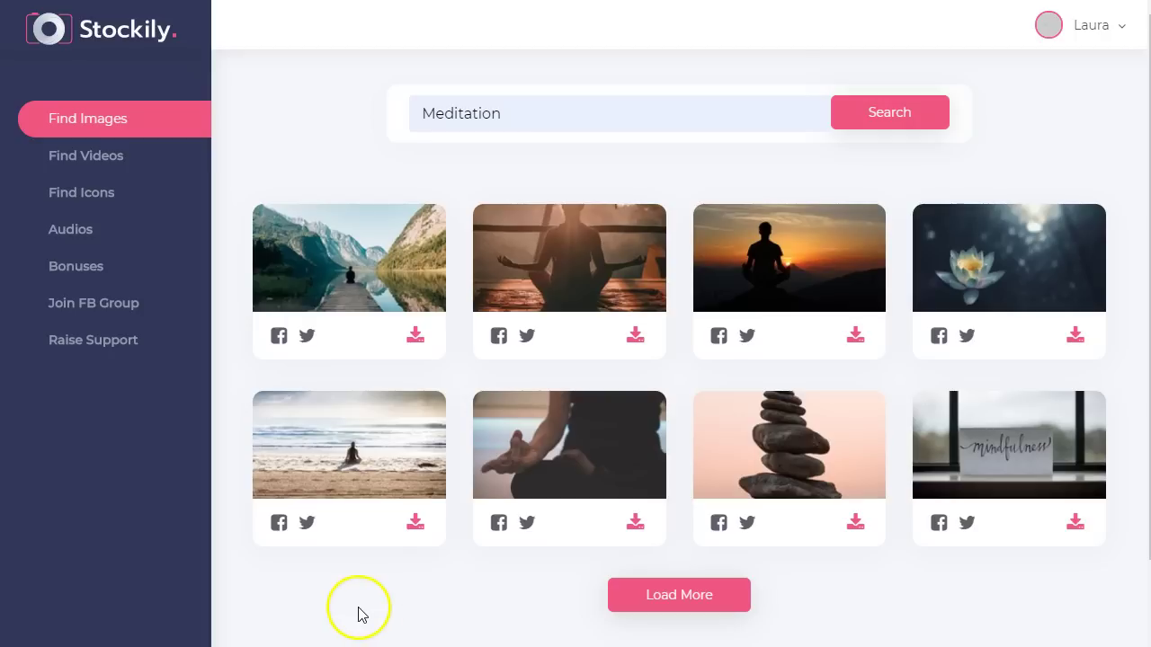